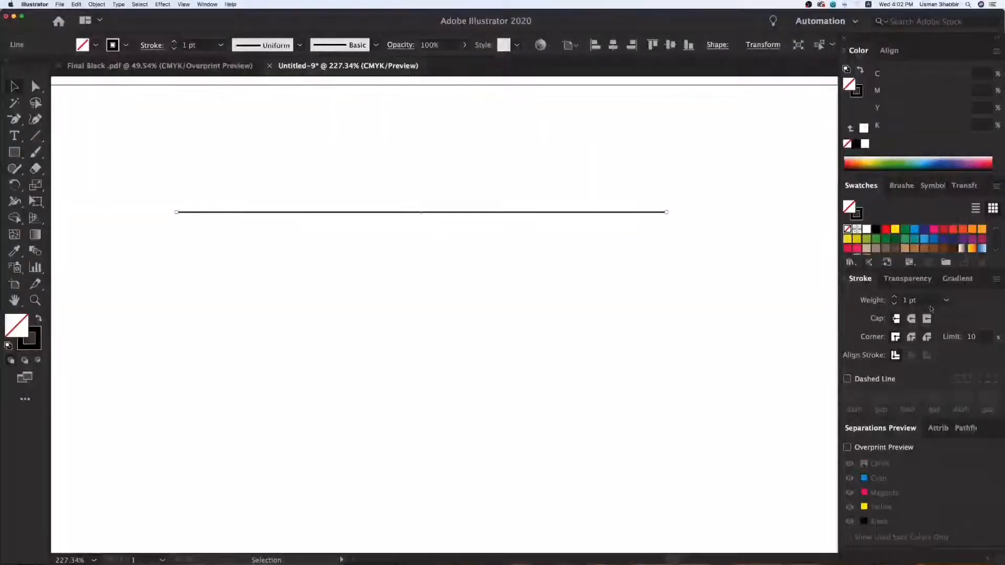
Duplicate the horizontal line just below itself and set the copy's stroke weight to 2 pt.
{"action": "left_click", "coordinate": [665, 255]}
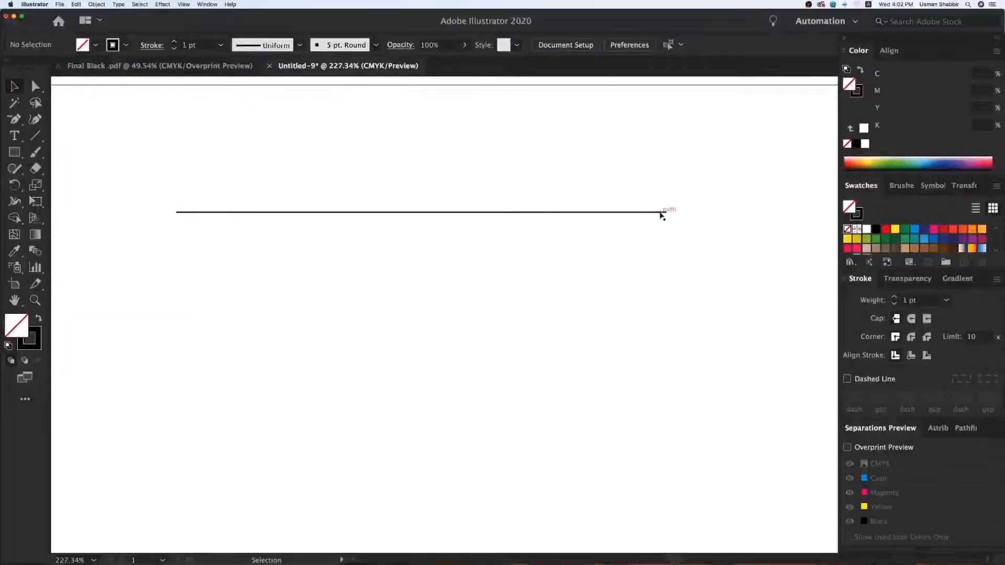
{"action": "left_click_drag", "start_coordinate": [662, 215], "coordinate": [662, 227]}
{"action": "left_click", "coordinate": [947, 301]}
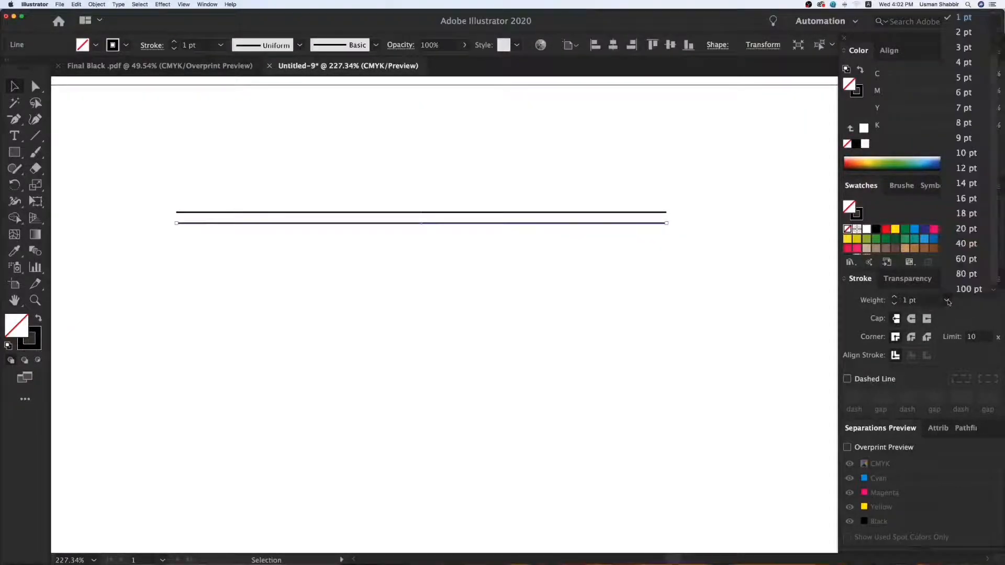
{"action": "left_click", "coordinate": [965, 33]}
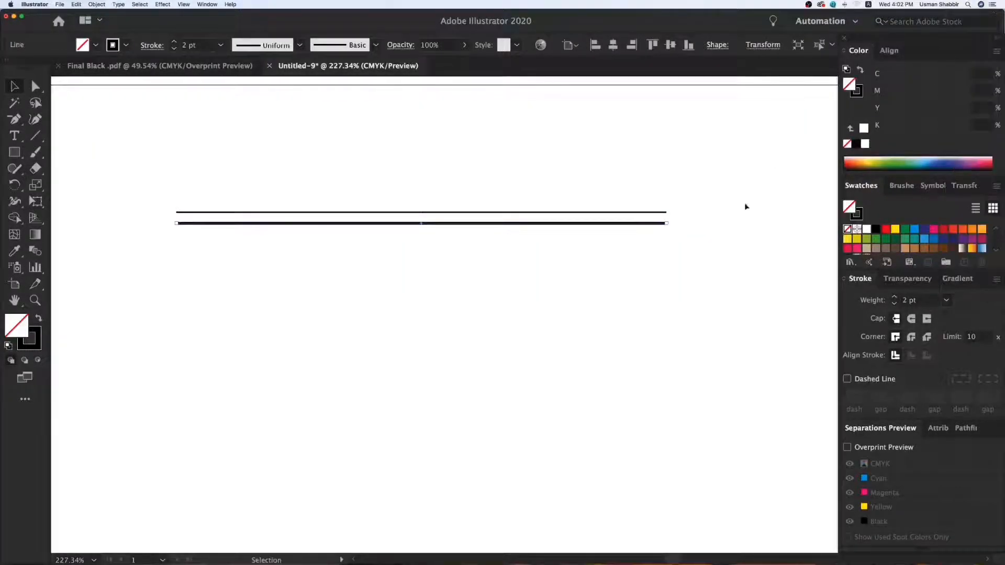
{"action": "left_click", "coordinate": [653, 298]}
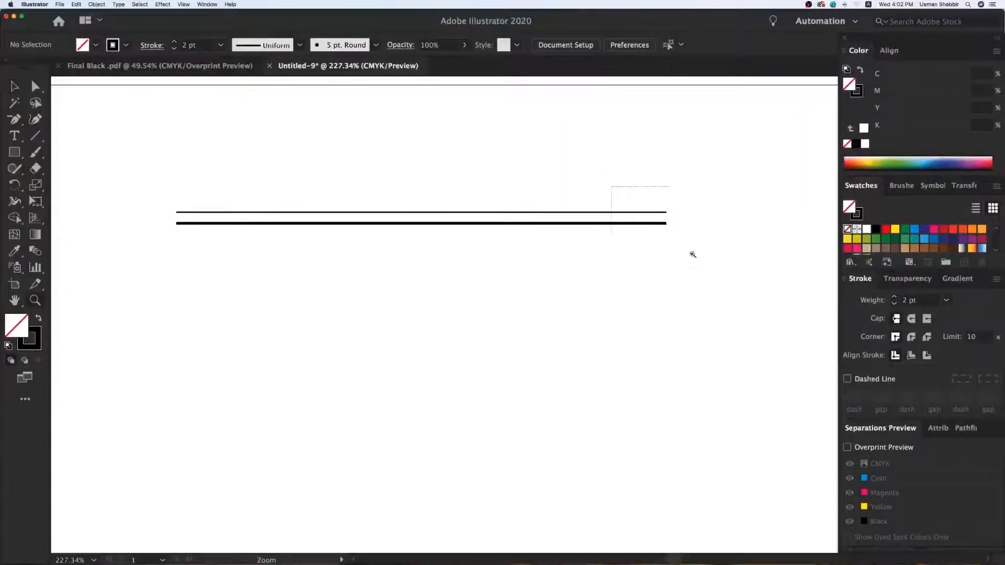
Examine the ends of both lines up close in Outline and Preview modes to compare their paths and strokes.
{"action": "left_click_drag", "start_coordinate": [679, 244], "coordinate": [722, 279]}
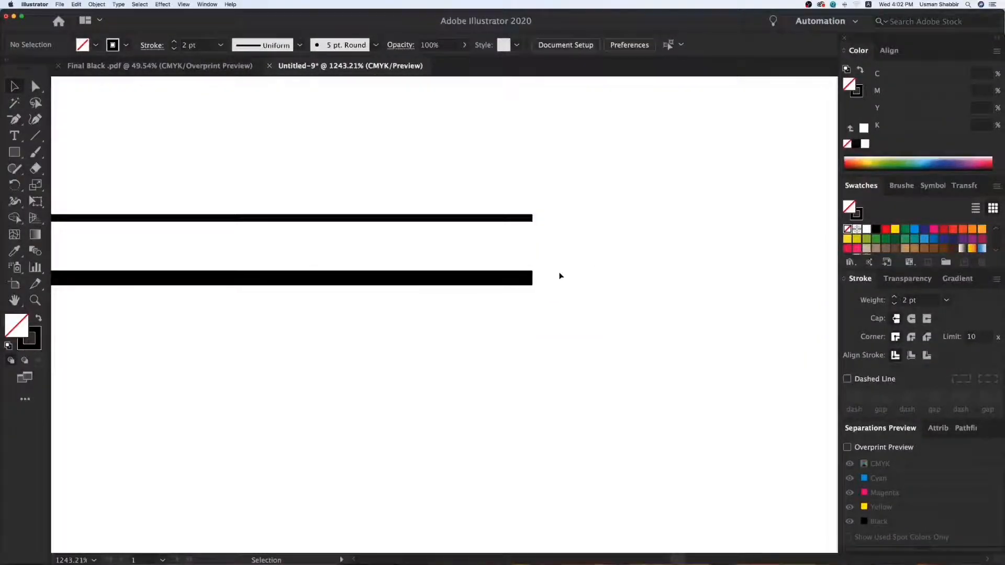
{"action": "left_click", "coordinate": [857, 91]}
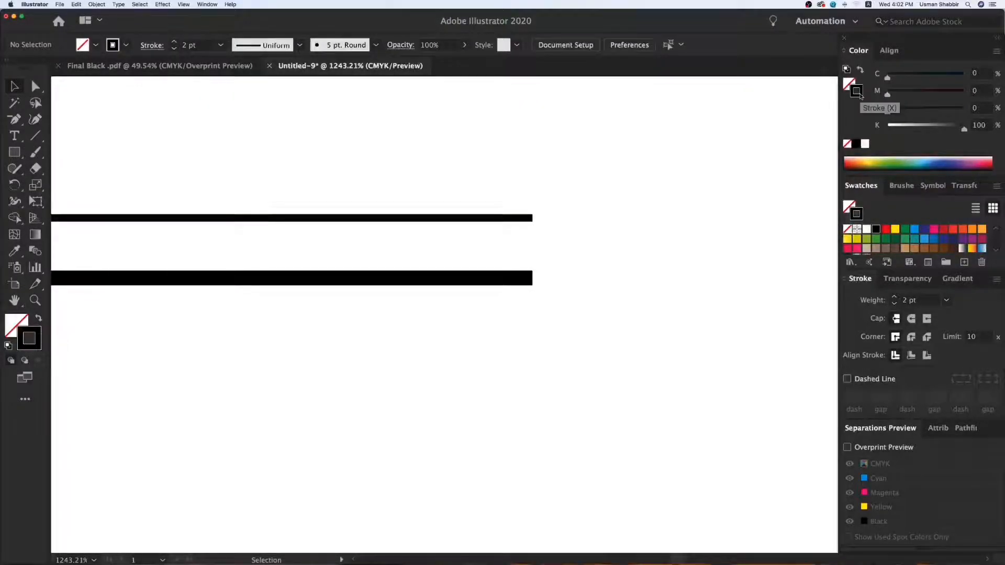
{"action": "key", "text": "super+y"}
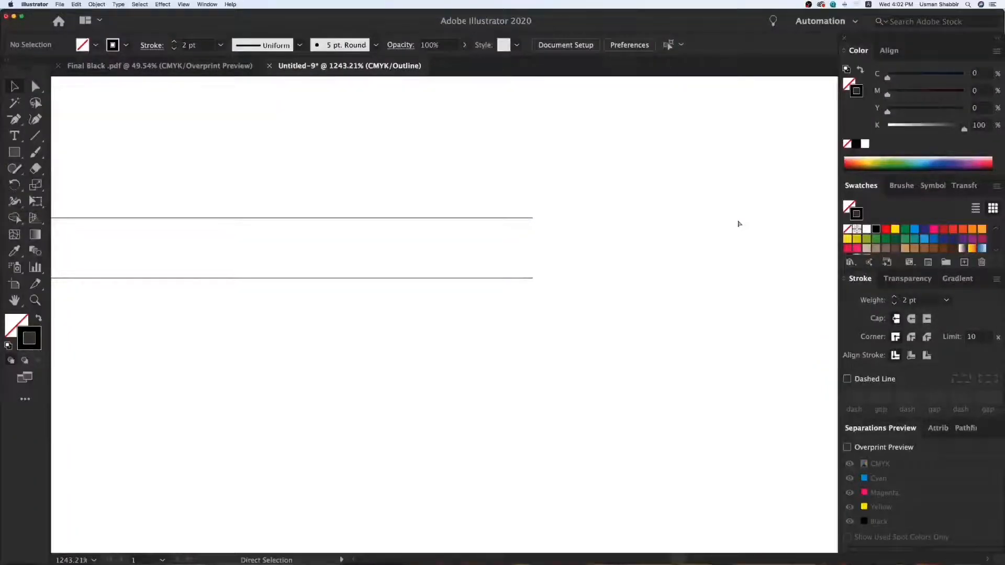
{"action": "key", "text": "super+y"}
{"action": "left_click_drag", "start_coordinate": [545, 199], "coordinate": [503, 301]}
{"action": "key", "text": "super+y"}
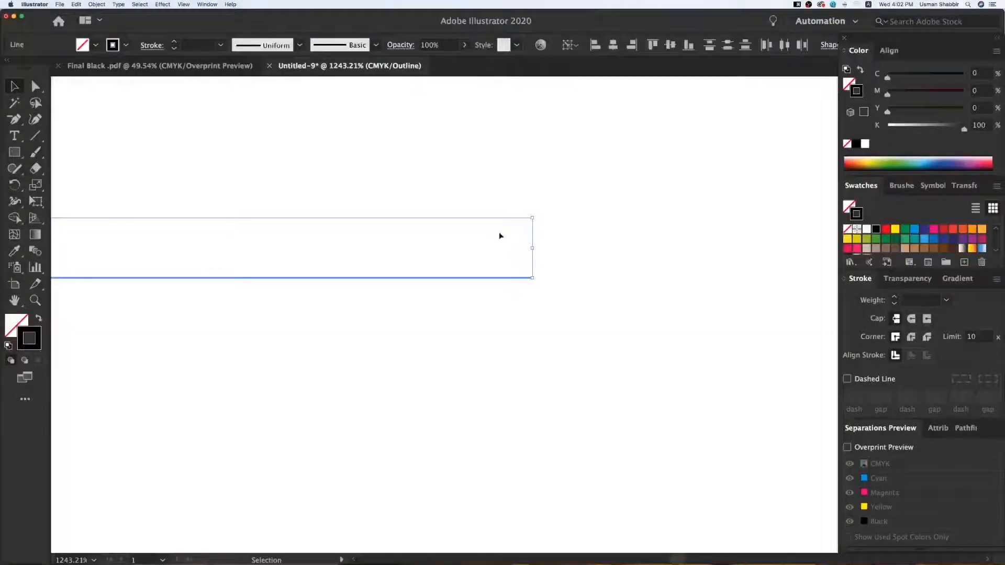
{"action": "left_click", "coordinate": [522, 281]}
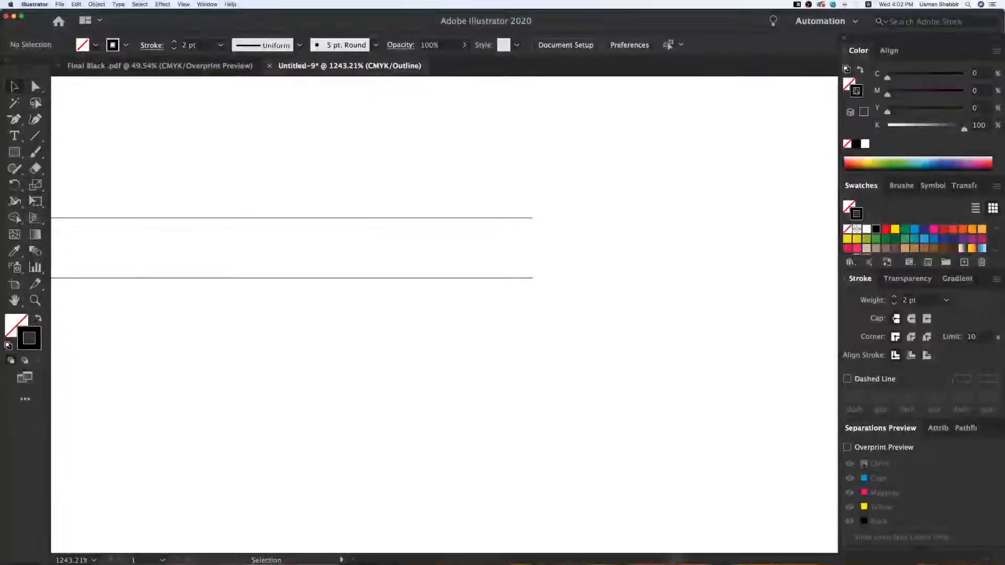
{"action": "key", "text": "super+y"}
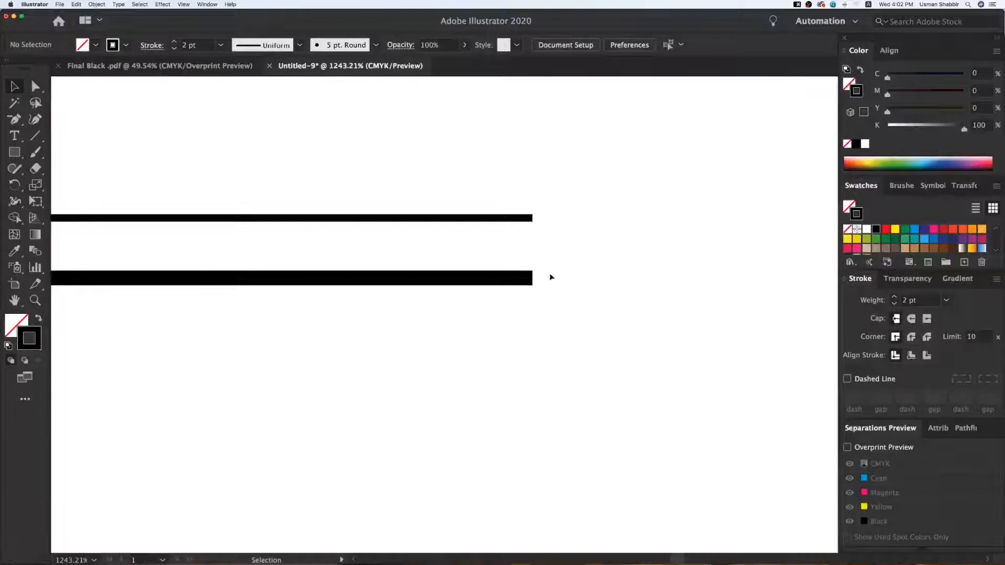
Duplicate the 2 pt line below itself, set the copy's stroke weight to 5 pt, and shift it slightly down.
{"action": "left_click_drag", "start_coordinate": [520, 276], "coordinate": [519, 327]}
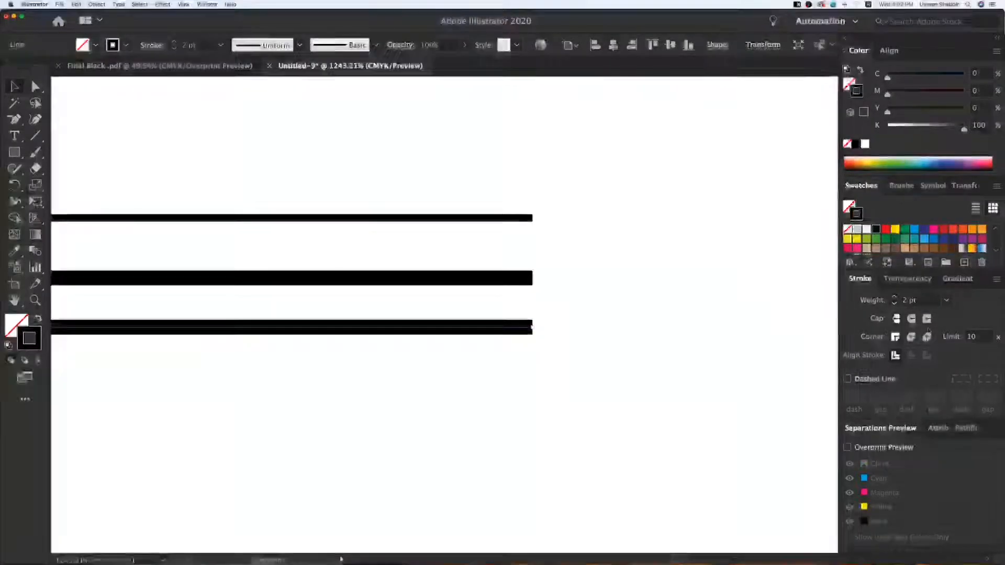
{"action": "left_click", "coordinate": [946, 300]}
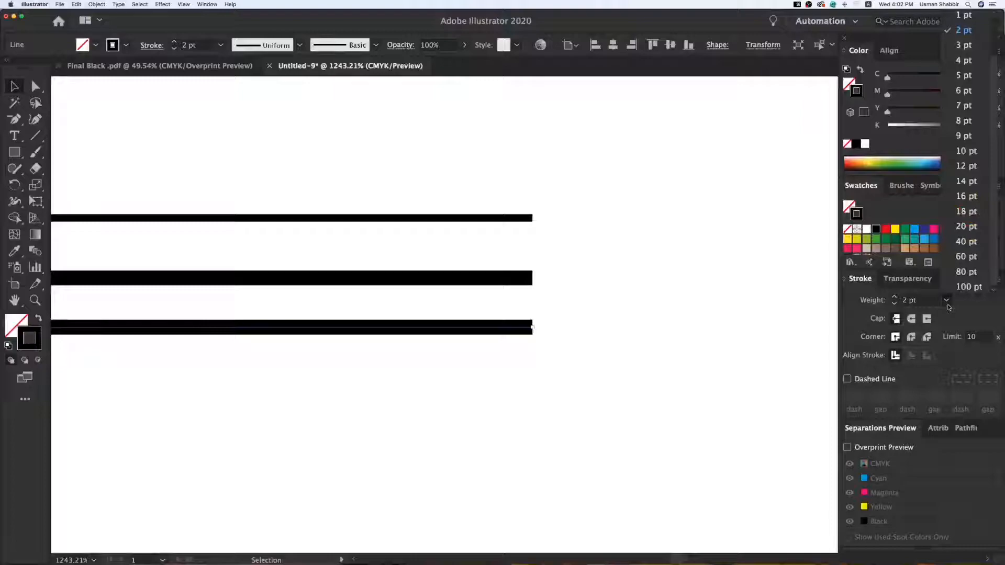
{"action": "left_click", "coordinate": [963, 75]}
{"action": "left_click", "coordinate": [577, 332]}
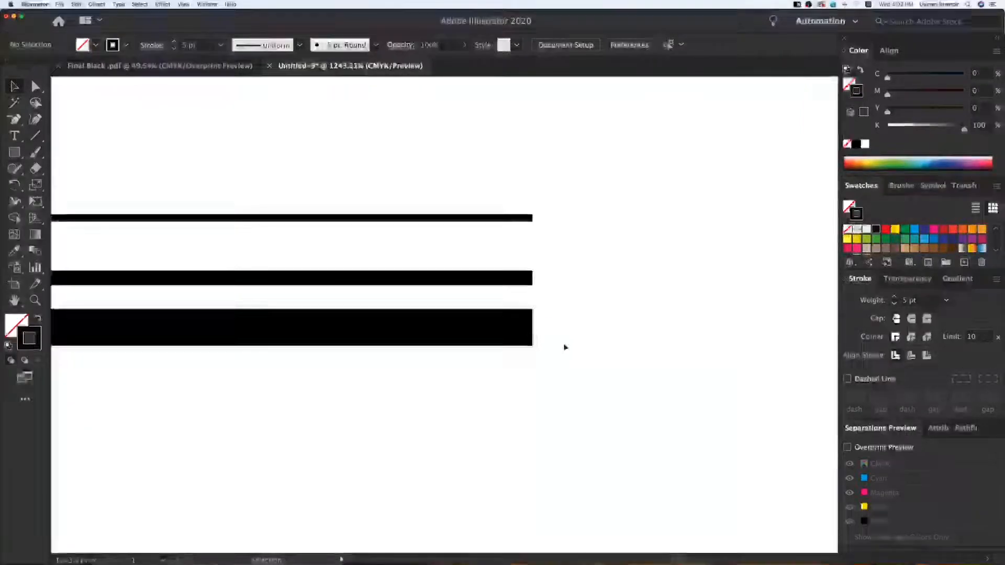
{"action": "left_click_drag", "start_coordinate": [504, 334], "coordinate": [594, 350]}
{"action": "left_click", "coordinate": [611, 345]}
Duplicate the 5 pt line below itself and set the copy's stroke weight to 10 pt.
{"action": "key", "text": "super+minus"}
{"action": "key", "text": "super+minus"}
{"action": "key", "text": "super+minus"}
{"action": "key", "text": "super+minus"}
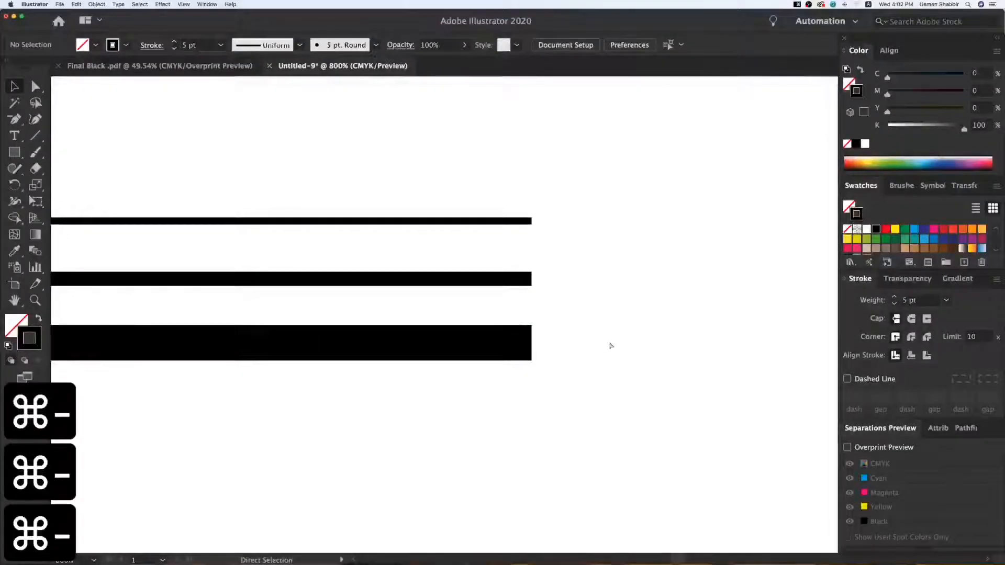
{"action": "key", "text": "v"}
{"action": "key", "text": "space"}
{"action": "left_click_drag", "start_coordinate": [426, 331], "coordinate": [434, 267]}
{"action": "left_click_drag", "start_coordinate": [526, 259], "coordinate": [519, 287]}
{"action": "left_click", "coordinate": [945, 300]}
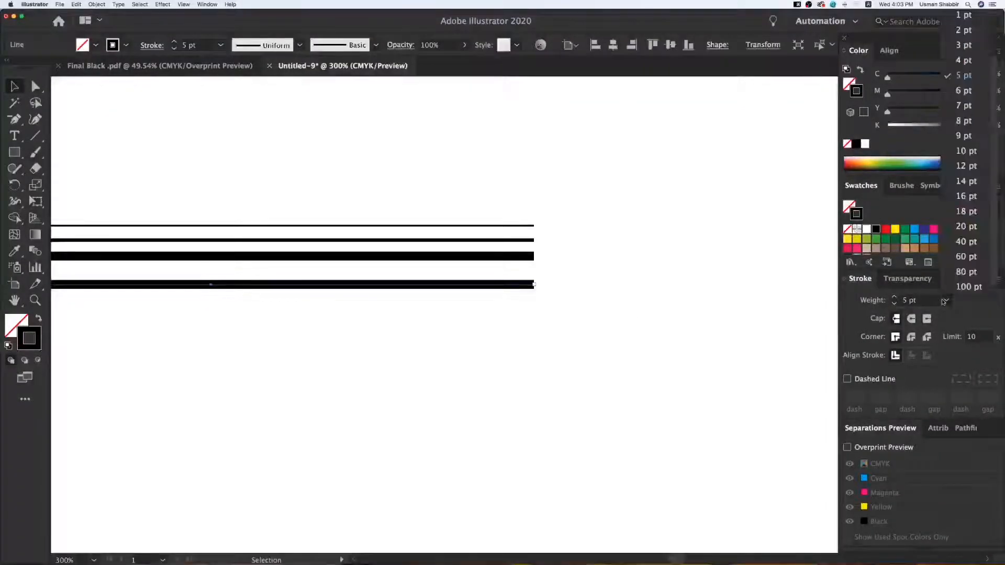
{"action": "left_click", "coordinate": [963, 152]}
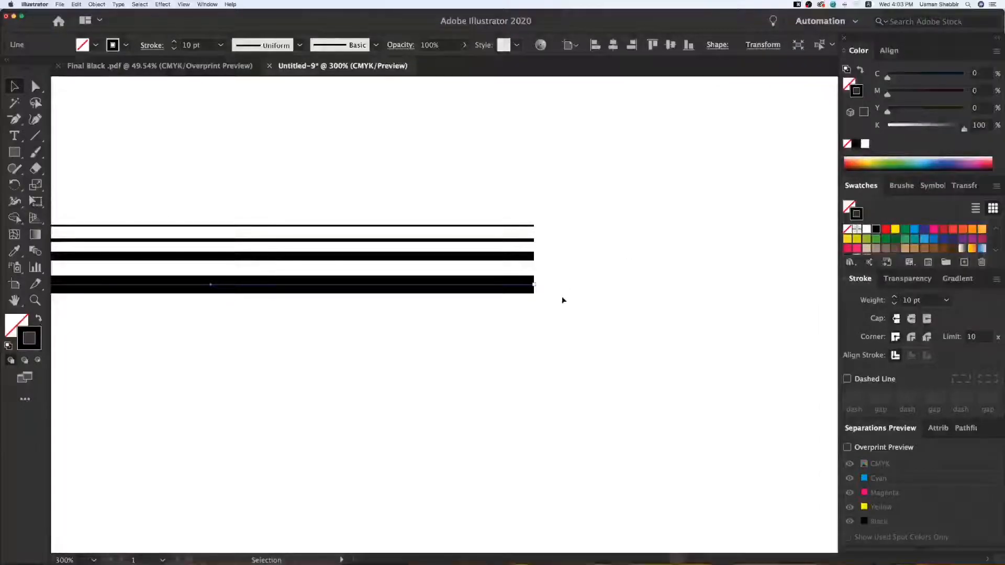
{"action": "left_click", "coordinate": [584, 313]}
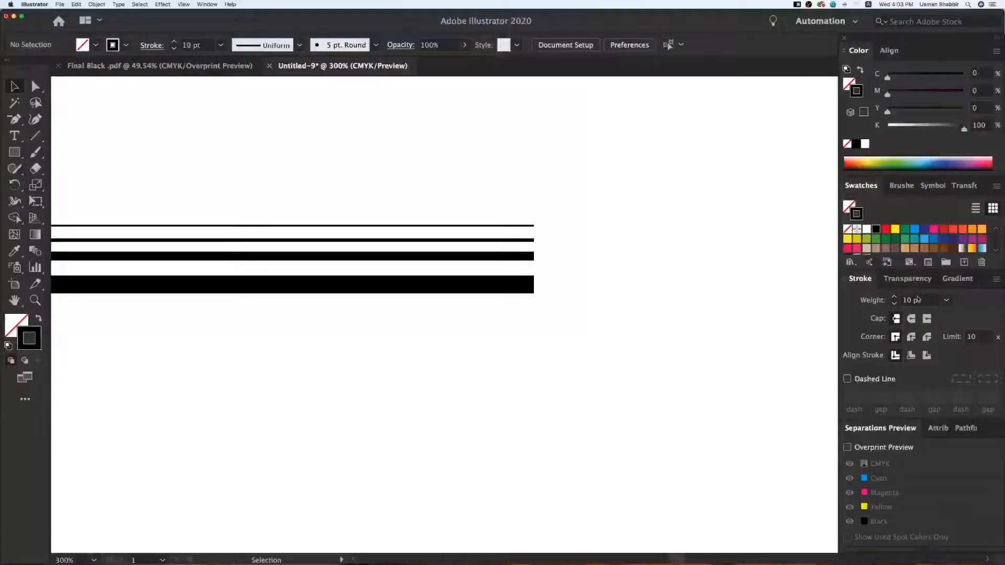
Inspect the stroke attributes of the four lines together and of the thickest line alone.
{"action": "left_click_drag", "start_coordinate": [544, 222], "coordinate": [497, 330]}
{"action": "left_click", "coordinate": [517, 326]}
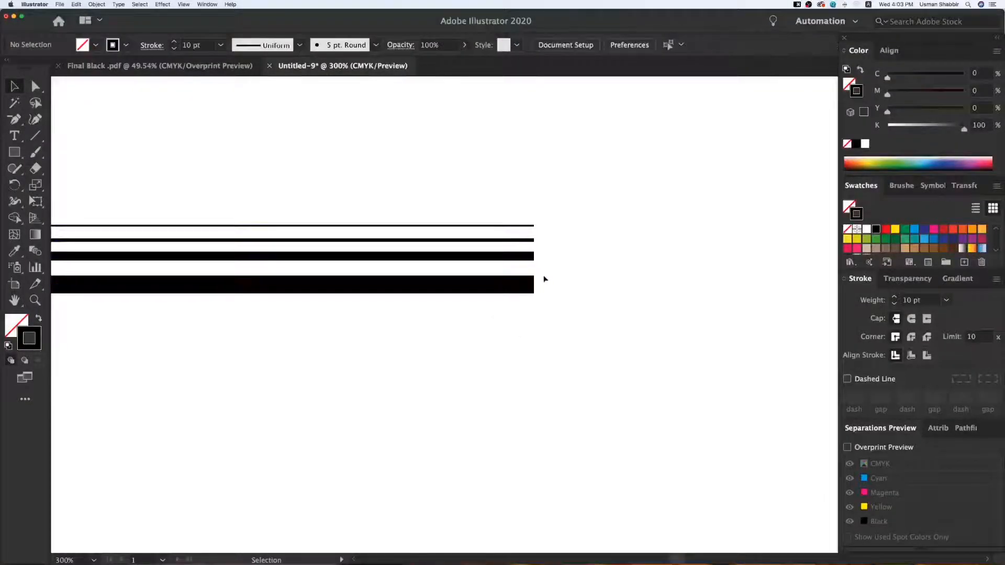
{"action": "left_click_drag", "start_coordinate": [550, 272], "coordinate": [504, 301]}
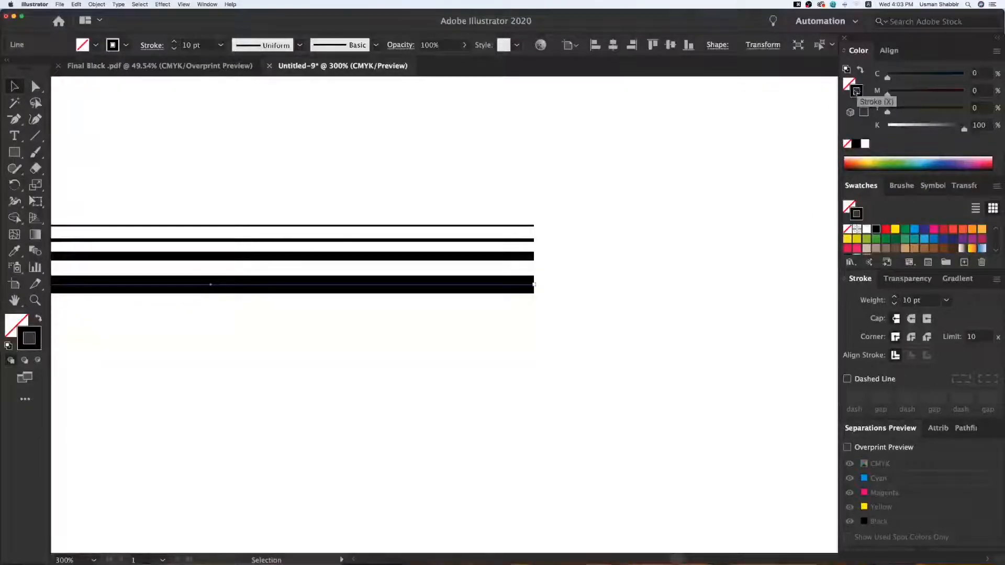
{"action": "left_click", "coordinate": [627, 282]}
Shorten all four lines together and place a duplicate of the set beside them on the right.
{"action": "key", "text": "super+minus"}
{"action": "key", "text": "super+minus"}
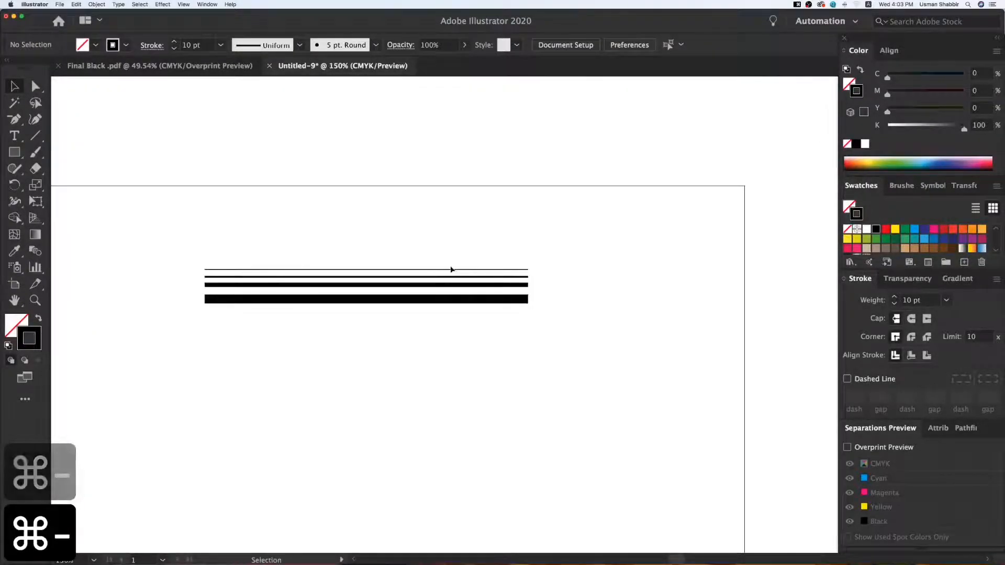
{"action": "key", "text": "z"}
{"action": "left_click_drag", "start_coordinate": [168, 168], "coordinate": [547, 360]}
{"action": "key", "text": "v"}
{"action": "left_click_drag", "start_coordinate": [375, 251], "coordinate": [557, 399]}
{"action": "left_click_drag", "start_coordinate": [111, 303], "coordinate": [493, 308]}
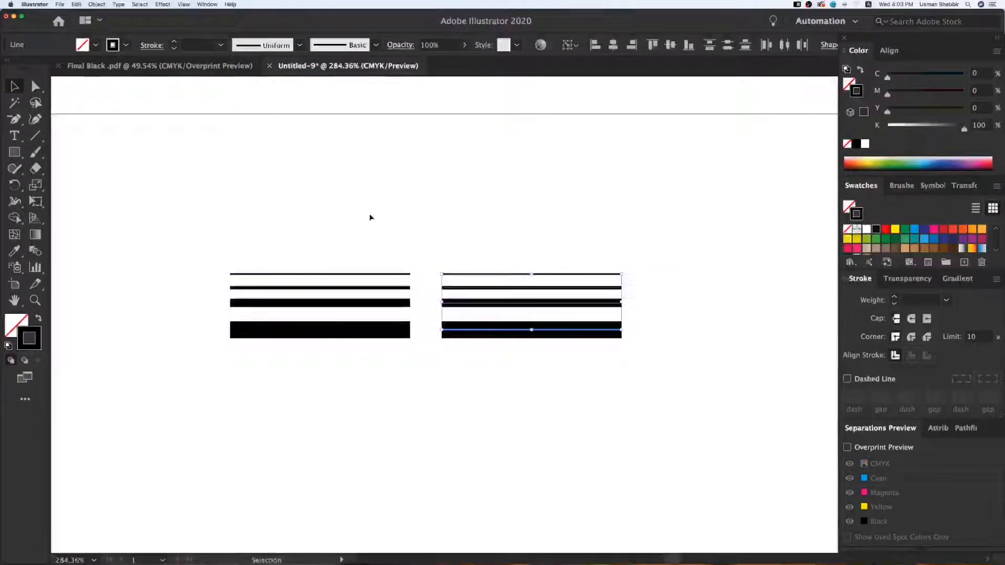
{"action": "left_click", "coordinate": [370, 218]}
Expand the fill and stroke of the four duplicated lines on the right into filled shapes.
{"action": "key", "text": "z"}
{"action": "left_click_drag", "start_coordinate": [179, 176], "coordinate": [647, 396]}
{"action": "key", "text": "v"}
{"action": "left_click_drag", "start_coordinate": [526, 231], "coordinate": [577, 374]}
{"action": "left_click_drag", "start_coordinate": [314, 184], "coordinate": [428, 318]}
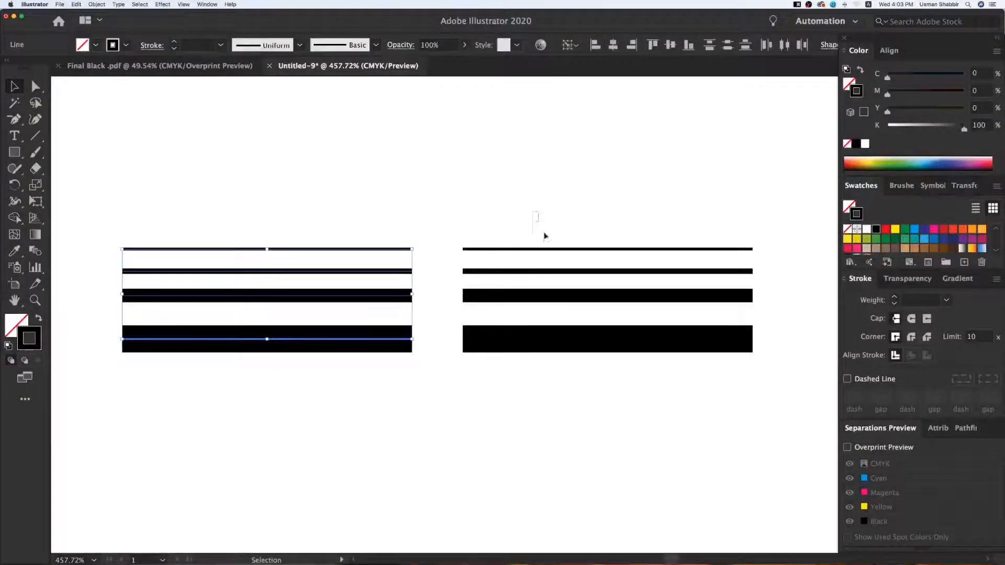
{"action": "left_click_drag", "start_coordinate": [654, 406], "coordinate": [654, 406]}
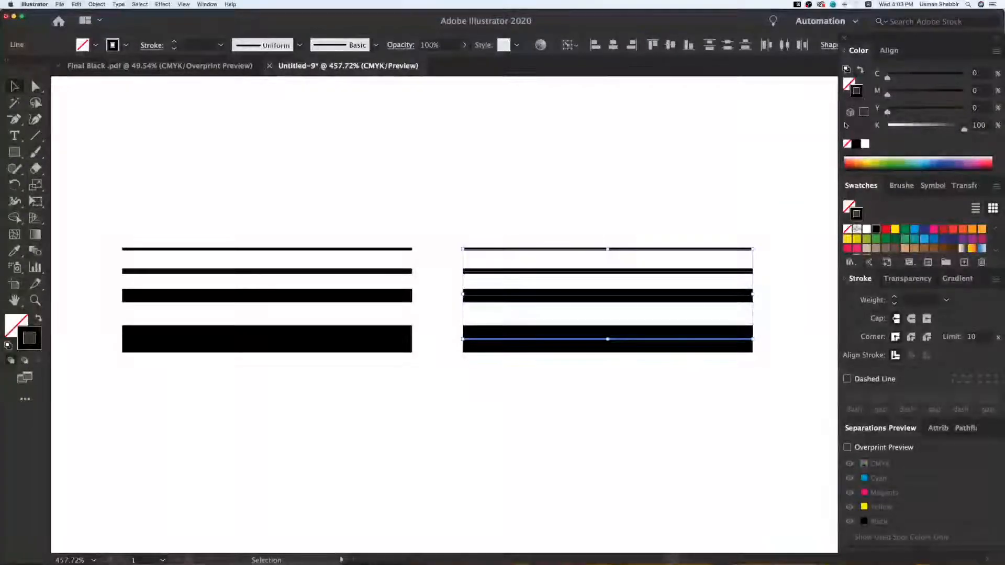
{"action": "left_click", "coordinate": [96, 5]}
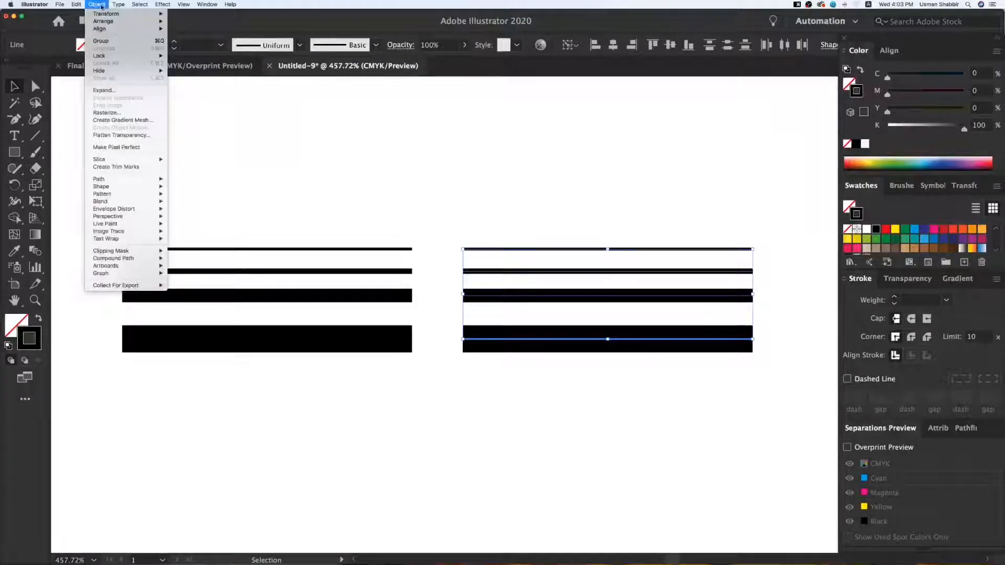
{"action": "left_click", "coordinate": [116, 91]}
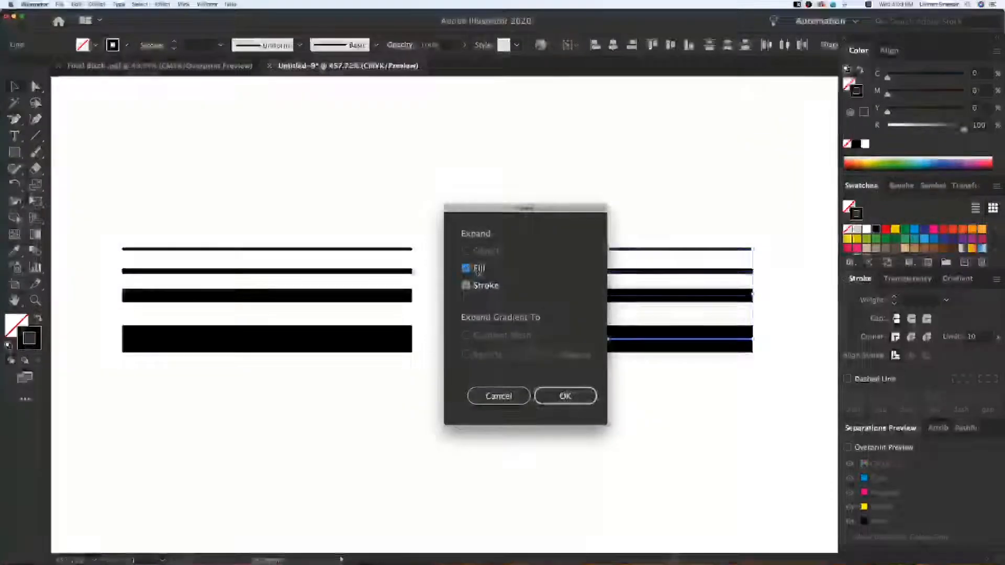
{"action": "left_click", "coordinate": [570, 396]}
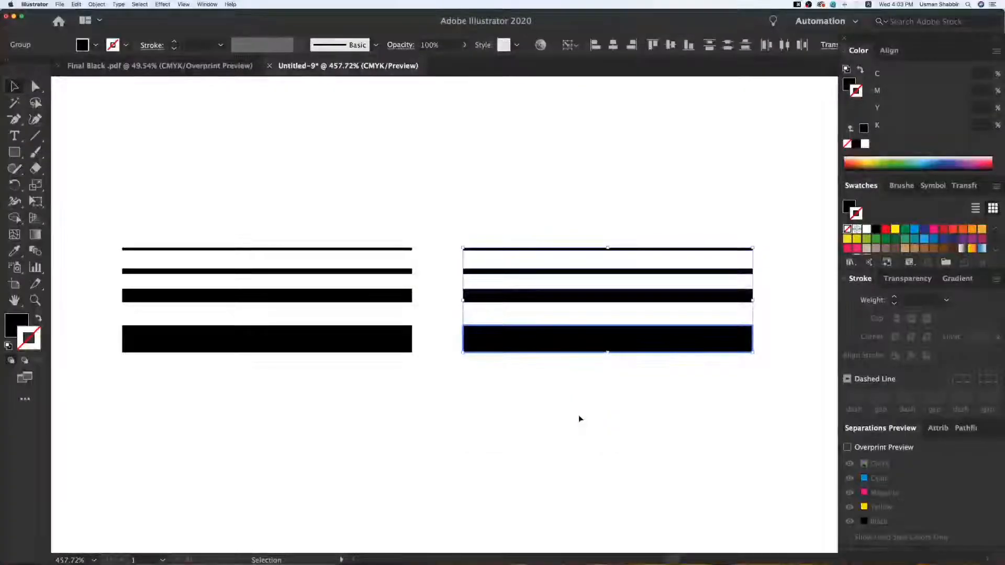
Compare the fill and stroke attributes of the left stroked lines with those of the expanded shapes on the right.
{"action": "left_click", "coordinate": [578, 416]}
{"action": "left_click_drag", "start_coordinate": [292, 213], "coordinate": [338, 340]}
{"action": "left_click_drag", "start_coordinate": [736, 178], "coordinate": [780, 375]}
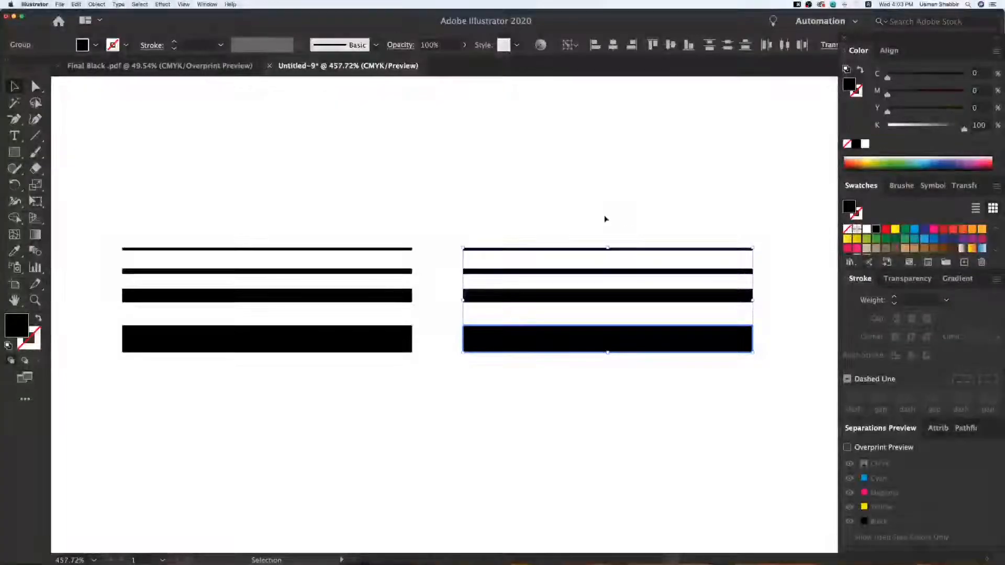
{"action": "left_click", "coordinate": [605, 231]}
Delete the left set of stroked lines and the remaining expanded shapes to clear the artboard.
{"action": "key", "text": "super+minus"}
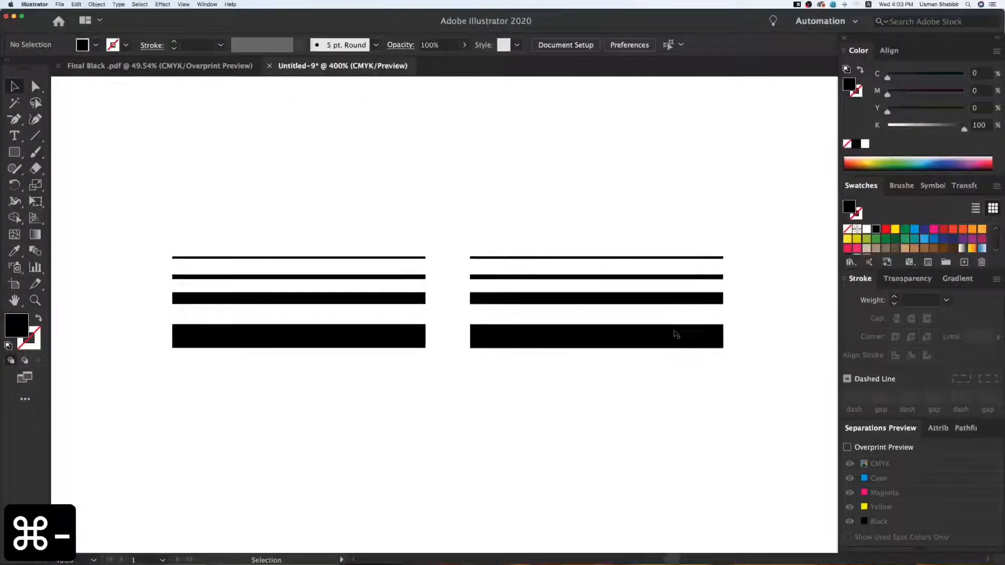
{"action": "key", "text": "v"}
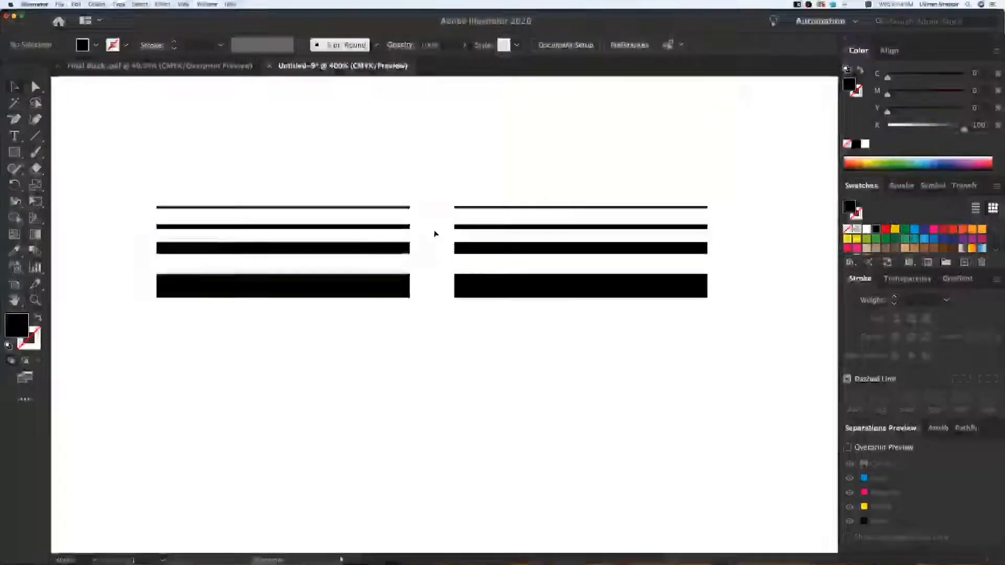
{"action": "left_click_drag", "start_coordinate": [319, 161], "coordinate": [377, 337]}
{"action": "key", "text": "Delete"}
{"action": "left_click", "coordinate": [556, 294]}
{"action": "left_click_drag", "start_coordinate": [555, 293], "coordinate": [385, 339]}
{"action": "left_click", "coordinate": [754, 346]}
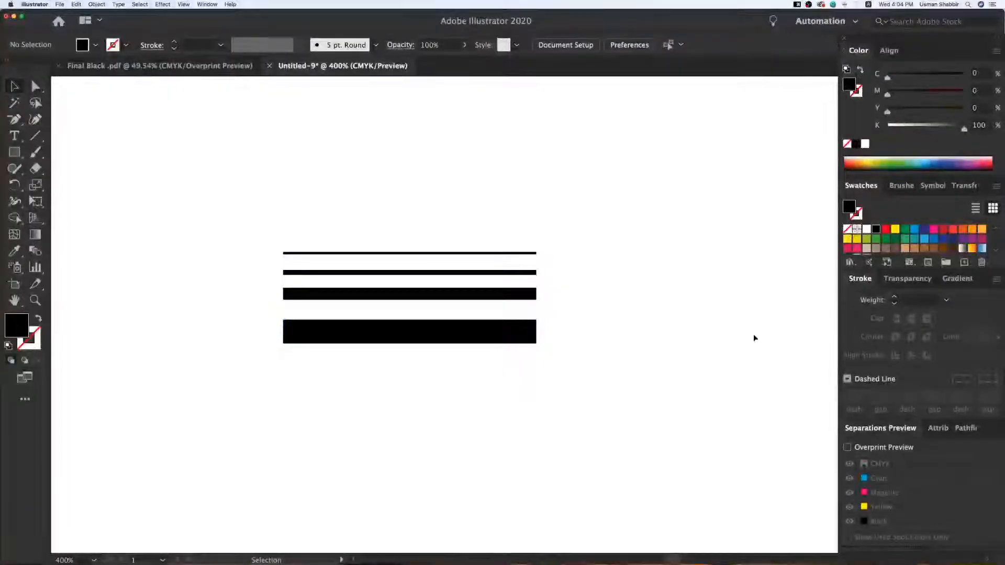
{"action": "left_click_drag", "start_coordinate": [487, 231], "coordinate": [539, 338]}
{"action": "key", "text": "Delete"}
Draw a black-filled circle without a stroke using the Ellipse tool and move it slightly to the right.
{"action": "left_click", "coordinate": [15, 153]}
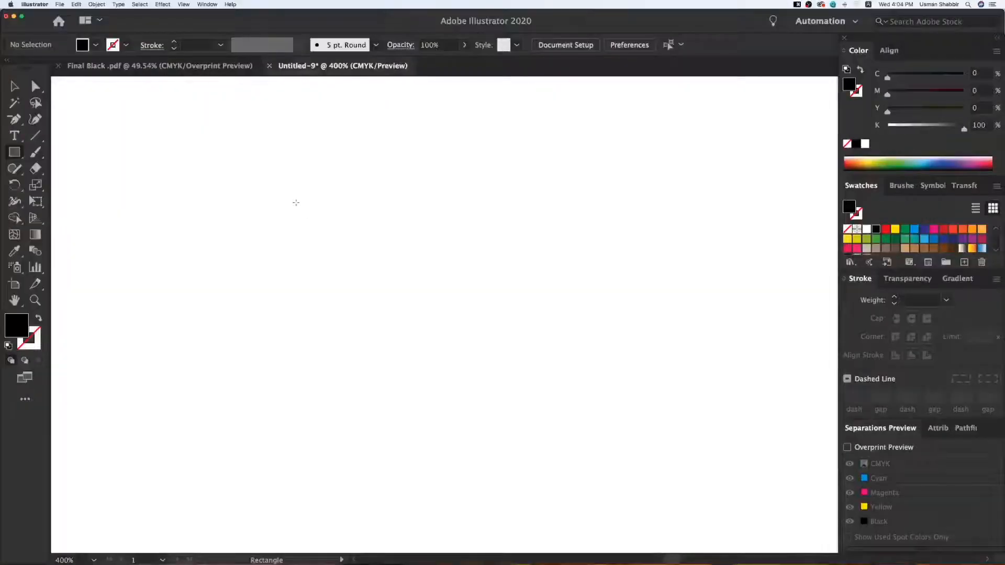
{"action": "left_click_drag", "start_coordinate": [15, 152], "coordinate": [94, 186]}
{"action": "left_click_drag", "start_coordinate": [316, 209], "coordinate": [469, 362]}
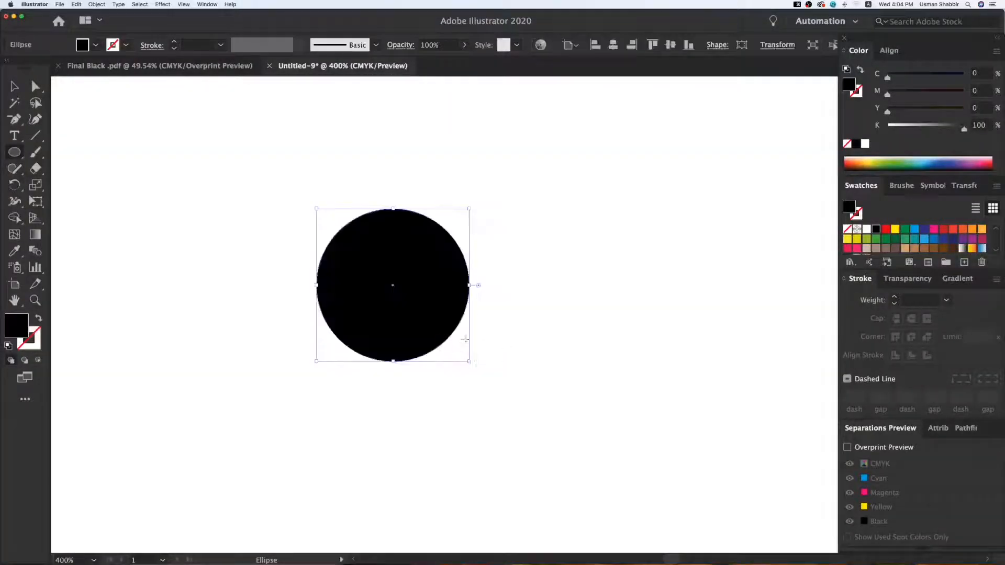
{"action": "key", "text": "v"}
{"action": "left_click_drag", "start_coordinate": [444, 279], "coordinate": [464, 283]}
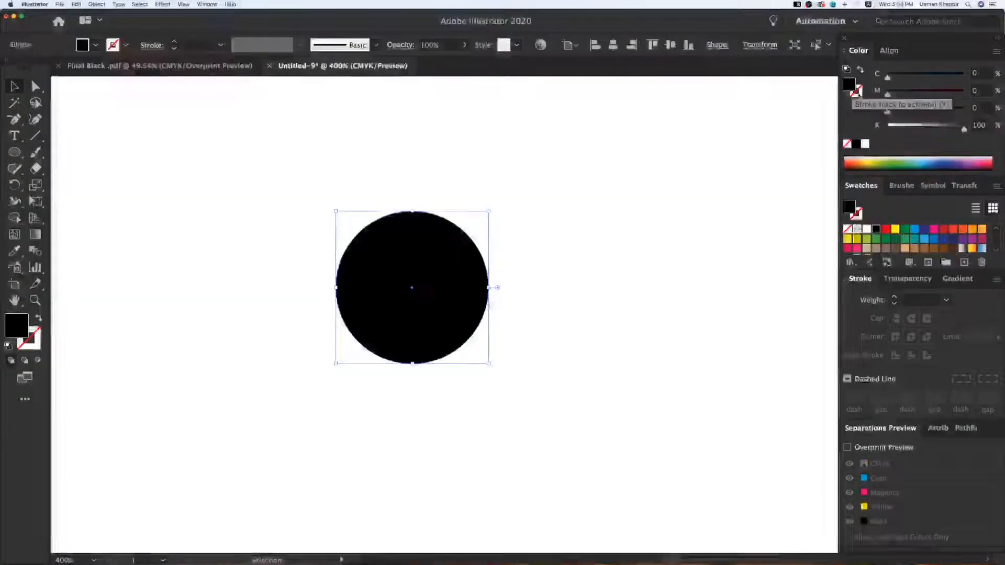
Give the black circle a red stroke with a weight of 3 pt.
{"action": "left_click", "coordinate": [859, 95]}
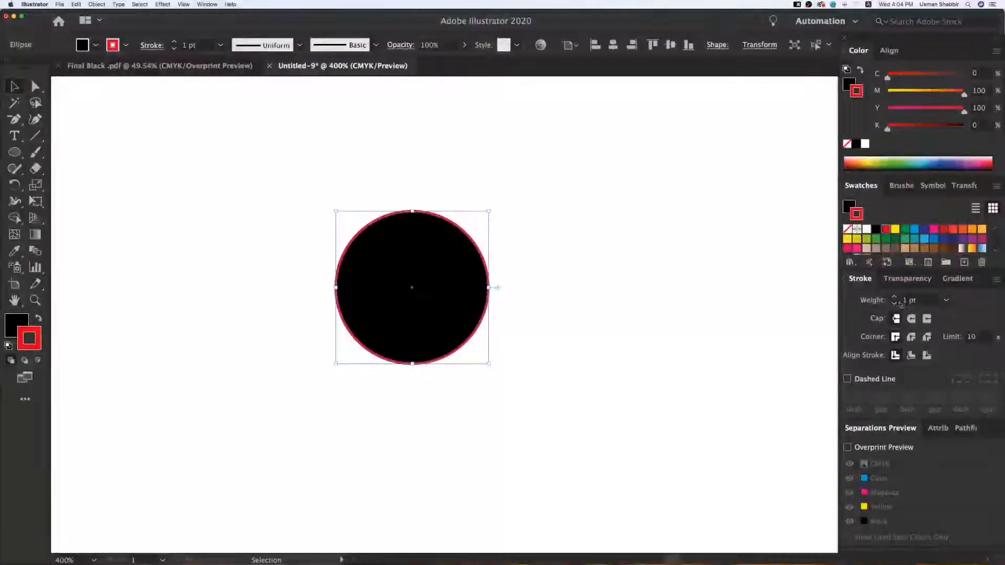
{"action": "left_click", "coordinate": [925, 303]}
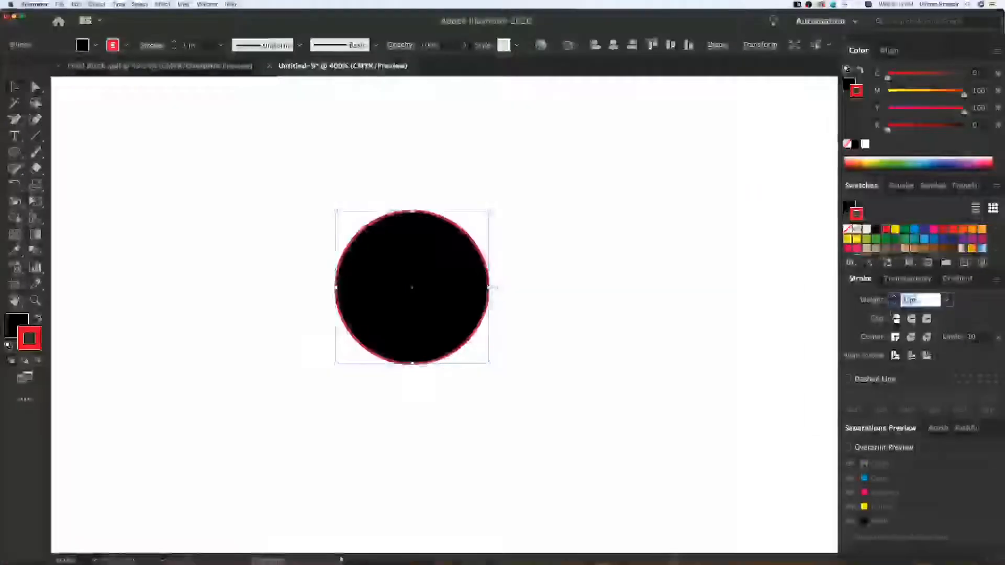
{"action": "left_click", "coordinate": [949, 302]}
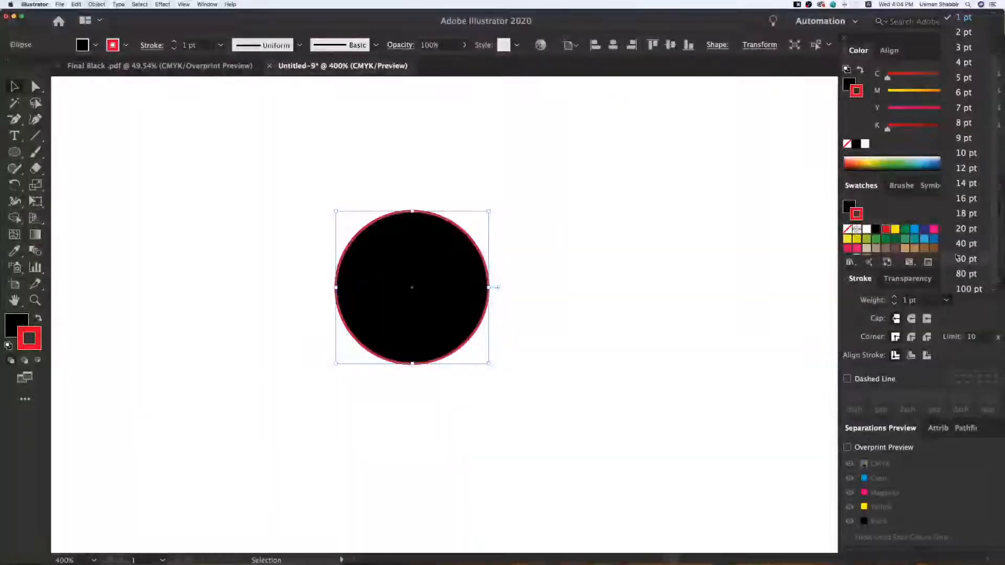
{"action": "left_click", "coordinate": [966, 47]}
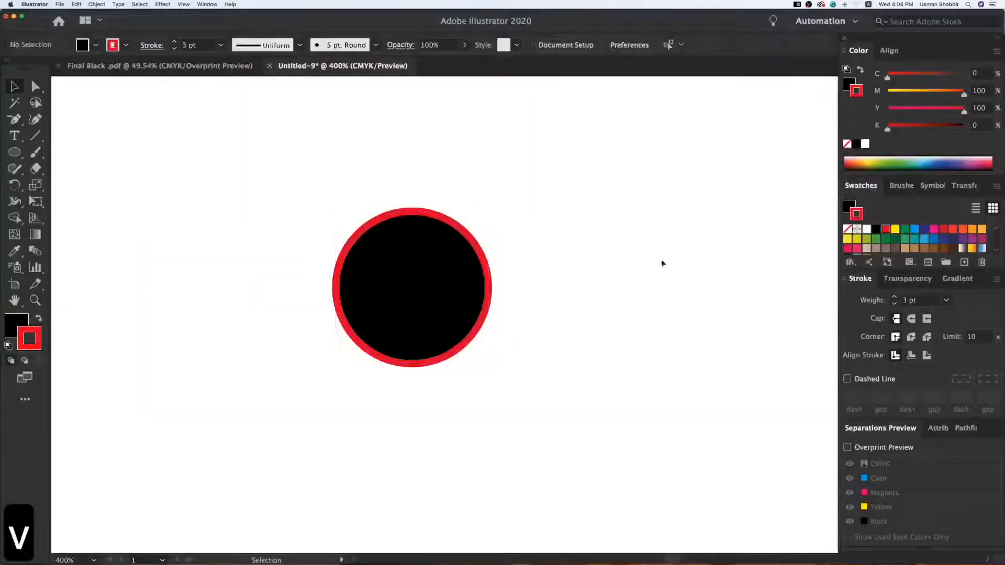
{"action": "left_click_drag", "start_coordinate": [466, 270], "coordinate": [452, 272]}
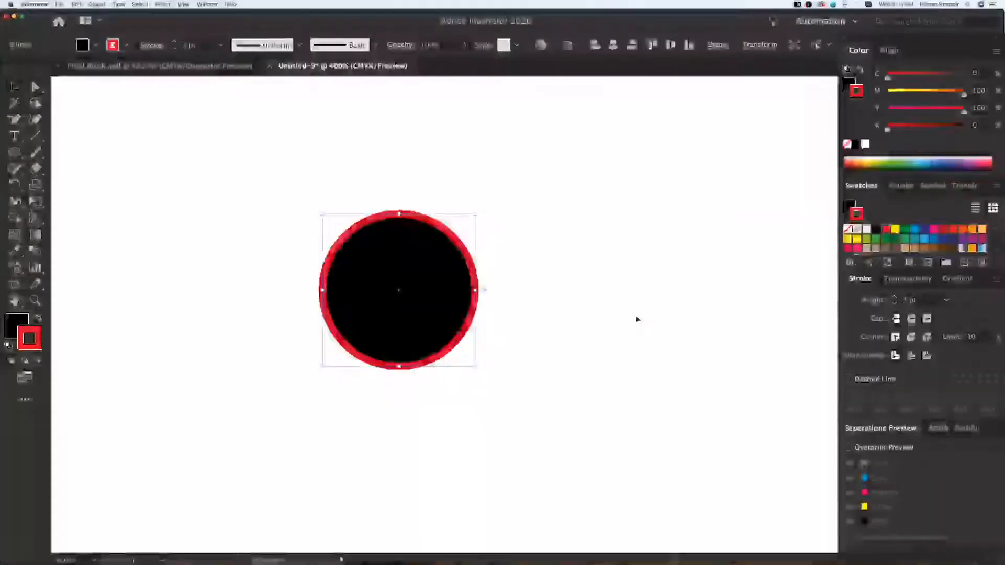
{"action": "left_click", "coordinate": [635, 316]}
Examine the circle's path relative to its red stroke in close-up and in Outline view, ending in Preview.
{"action": "left_click_drag", "start_coordinate": [424, 289], "coordinate": [343, 293]}
{"action": "key", "text": "z"}
{"action": "left_click_drag", "start_coordinate": [191, 165], "coordinate": [565, 413]}
{"action": "key", "text": "v"}
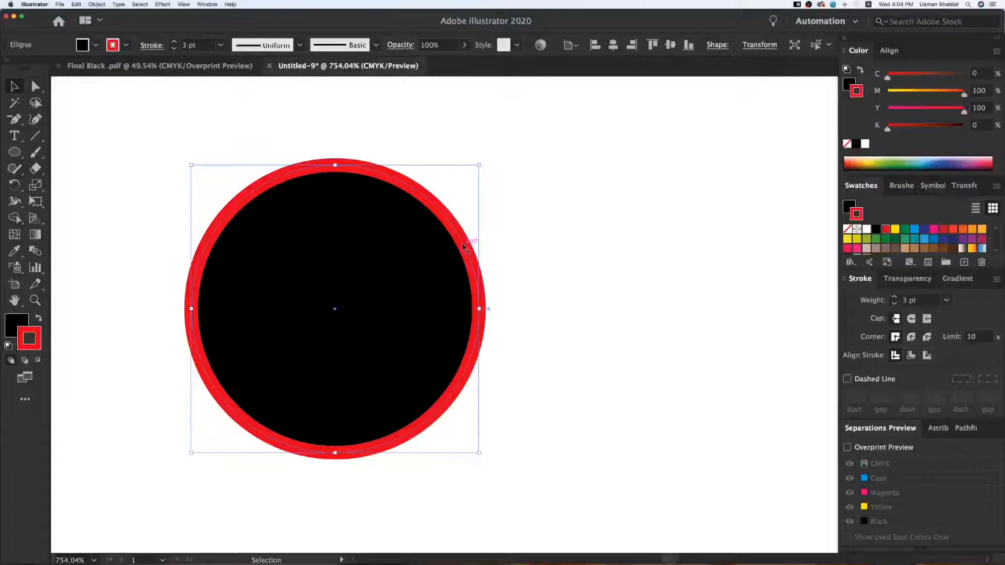
{"action": "key", "text": "super+minus"}
{"action": "key", "text": "v"}
{"action": "left_click_drag", "start_coordinate": [521, 262], "coordinate": [369, 282]}
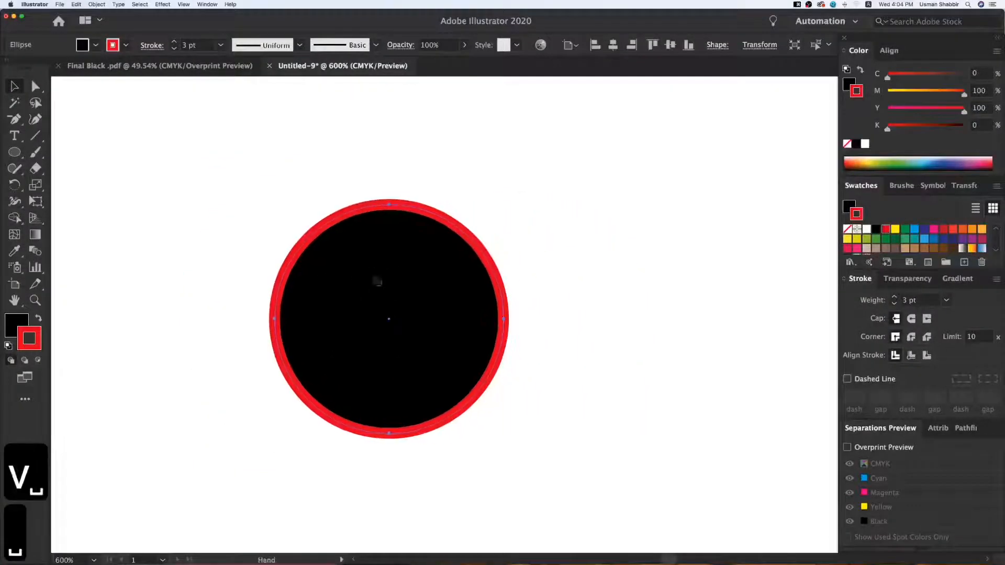
{"action": "key", "text": "super+y"}
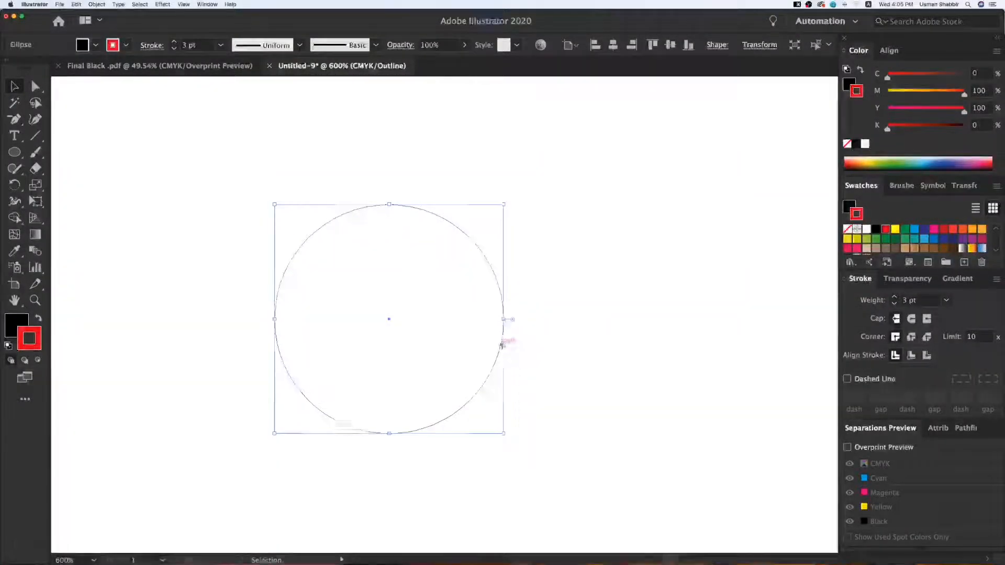
{"action": "key", "text": "super+y"}
Inspect the circle's right edge up close to see how the stroke is distributed around the path.
{"action": "key", "text": "z"}
{"action": "key", "text": "z"}
{"action": "left_click_drag", "start_coordinate": [497, 330], "coordinate": [527, 352]}
{"action": "key", "text": "v"}
{"action": "key", "text": "v"}
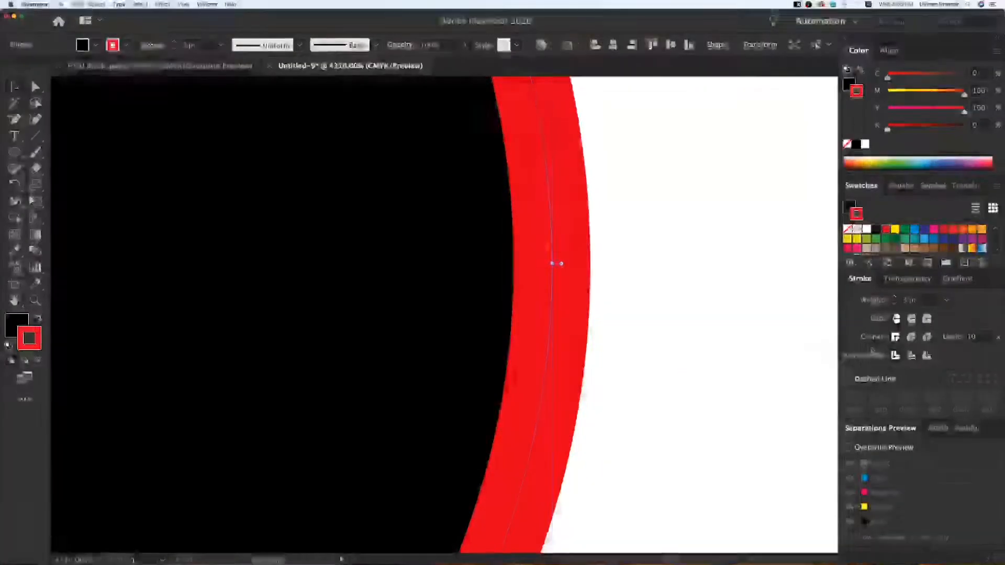
{"action": "key", "text": "super+minus"}
{"action": "key", "text": "super+minus"}
{"action": "key", "text": "super+minus"}
{"action": "key", "text": "super+minus"}
{"action": "key", "text": "super+minus"}
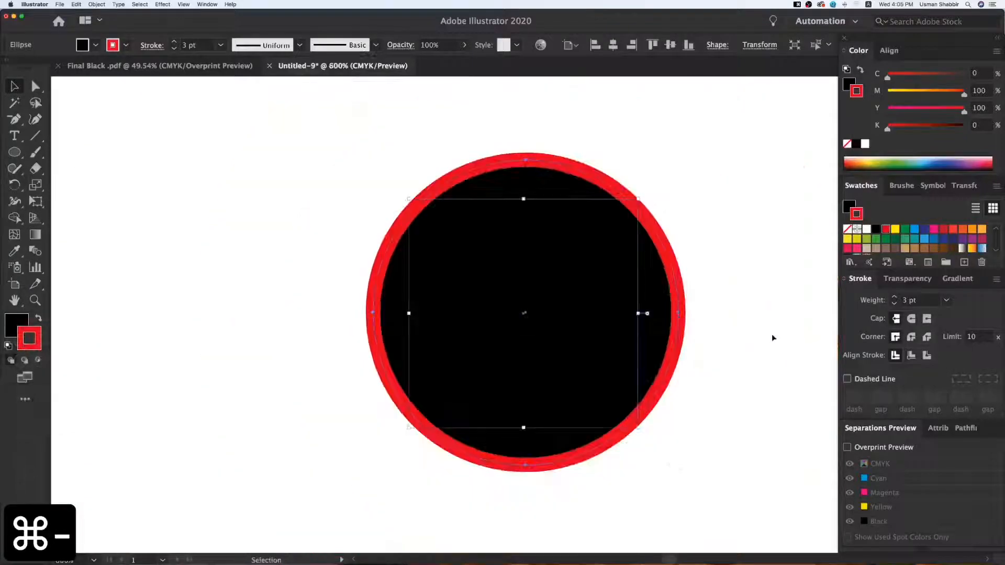
{"action": "key", "text": "super+minus"}
{"action": "key", "text": "v"}
Remove the red stroke from the circle to view the fill alone, and undo the removal.
{"action": "key", "text": "z"}
{"action": "key", "text": "z"}
{"action": "left_click_drag", "start_coordinate": [732, 451], "coordinate": [859, 530]}
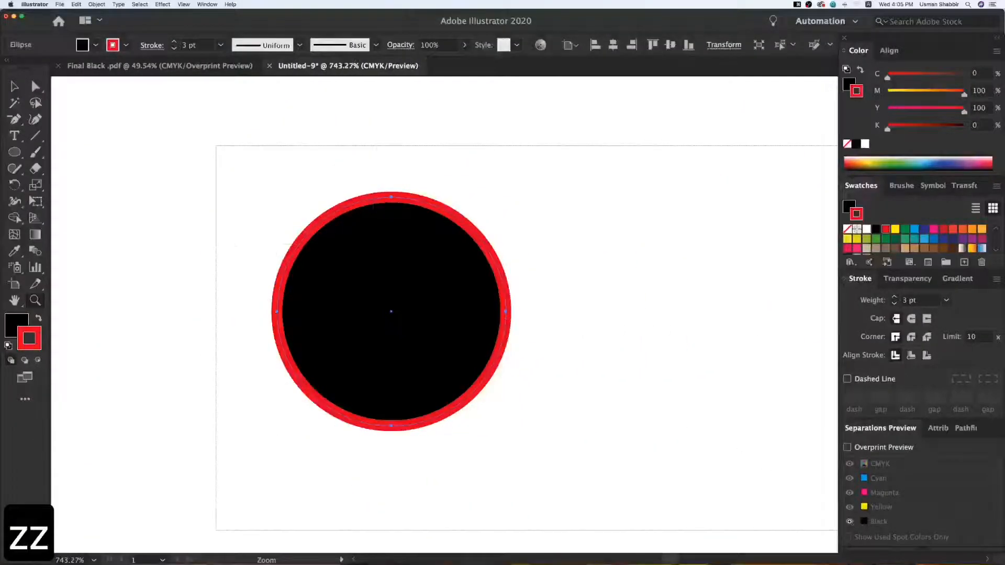
{"action": "key", "text": "v"}
{"action": "key", "text": "space"}
{"action": "left_click_drag", "start_coordinate": [707, 437], "coordinate": [654, 456]}
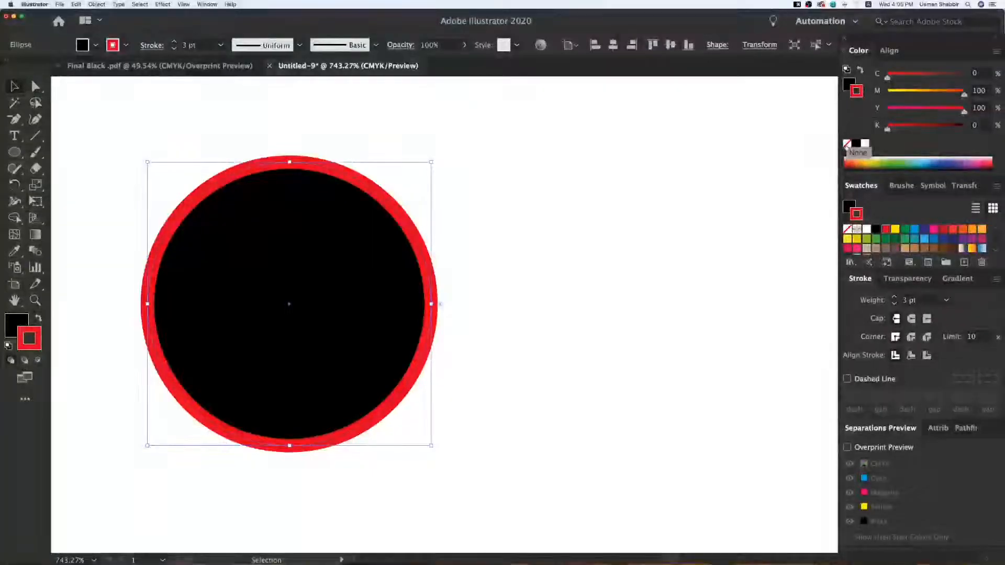
{"action": "left_click", "coordinate": [846, 145]}
{"action": "left_click", "coordinate": [711, 193]}
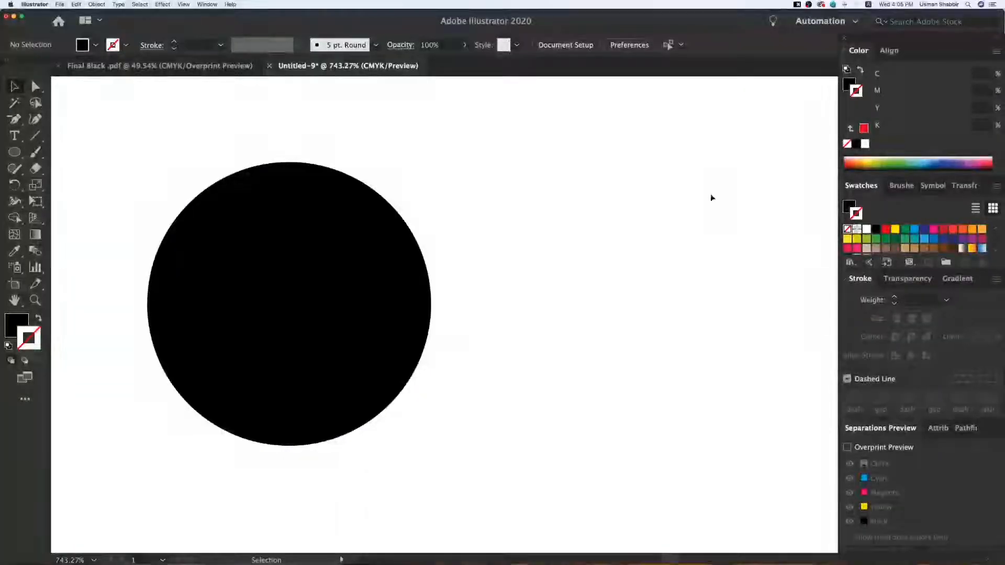
{"action": "key", "text": "super+z"}
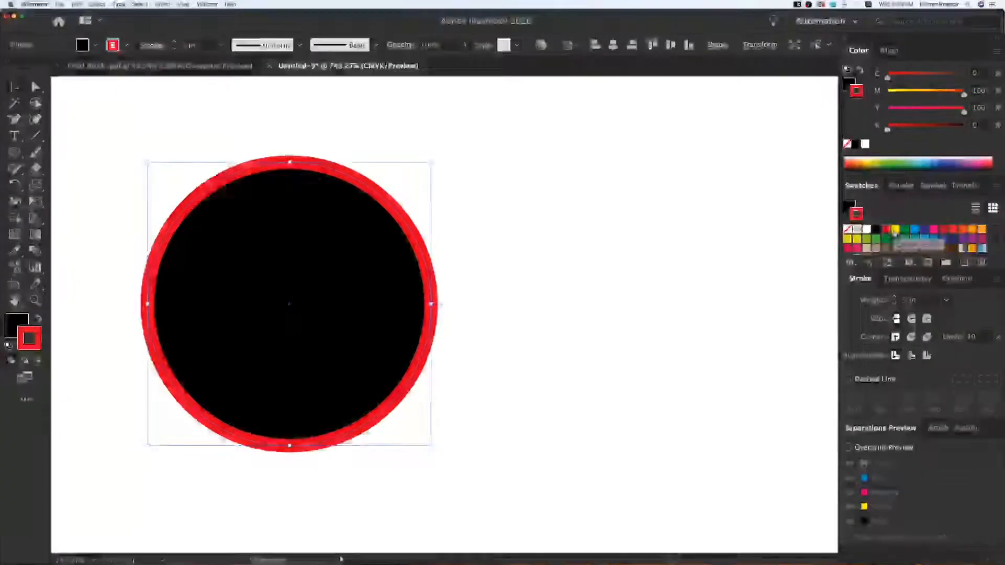
Recolor the circle's stroke to cyan and place a duplicate of the circle directly to its right.
{"action": "left_click", "coordinate": [894, 230]}
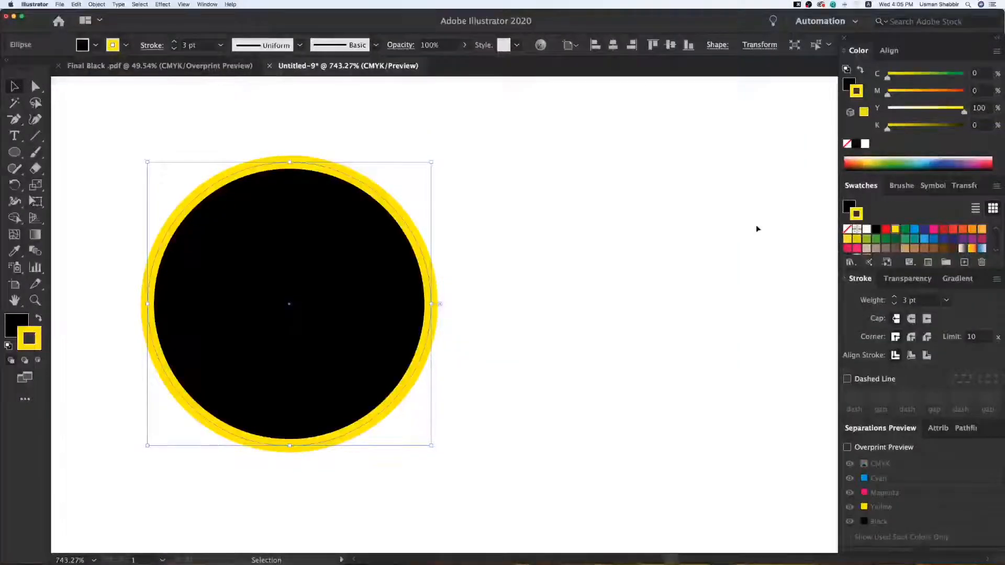
{"action": "left_click", "coordinate": [905, 229]}
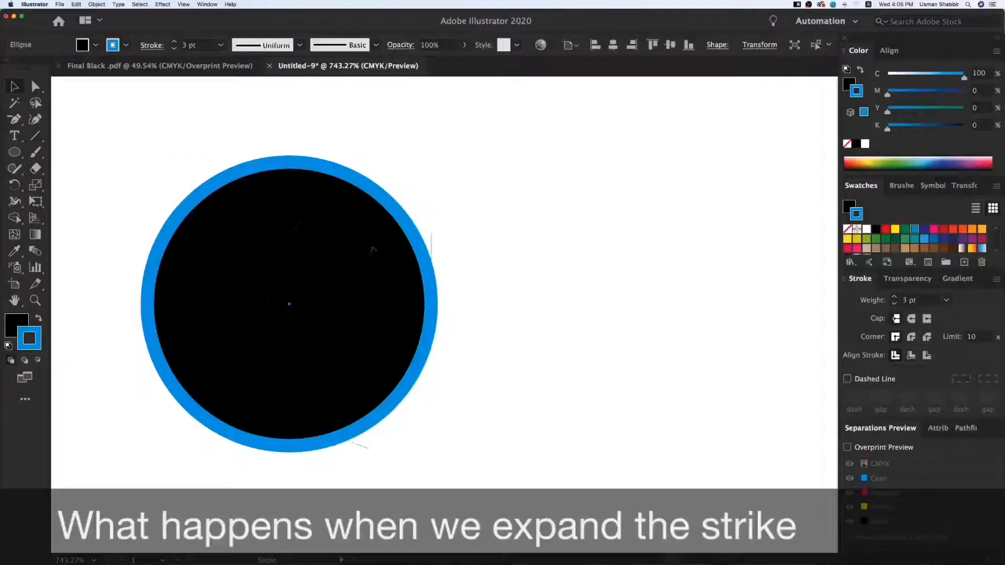
{"action": "left_click_drag", "start_coordinate": [373, 249], "coordinate": [566, 251]}
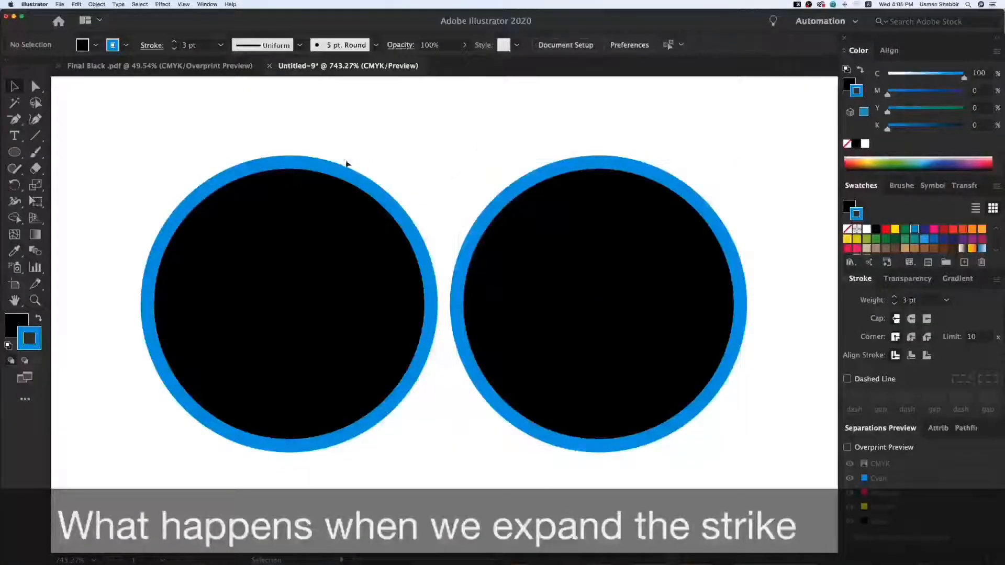
Expand the fill and stroke of the duplicated circle on the right, and clear the selection.
{"action": "left_click", "coordinate": [297, 213]}
{"action": "left_click", "coordinate": [602, 203]}
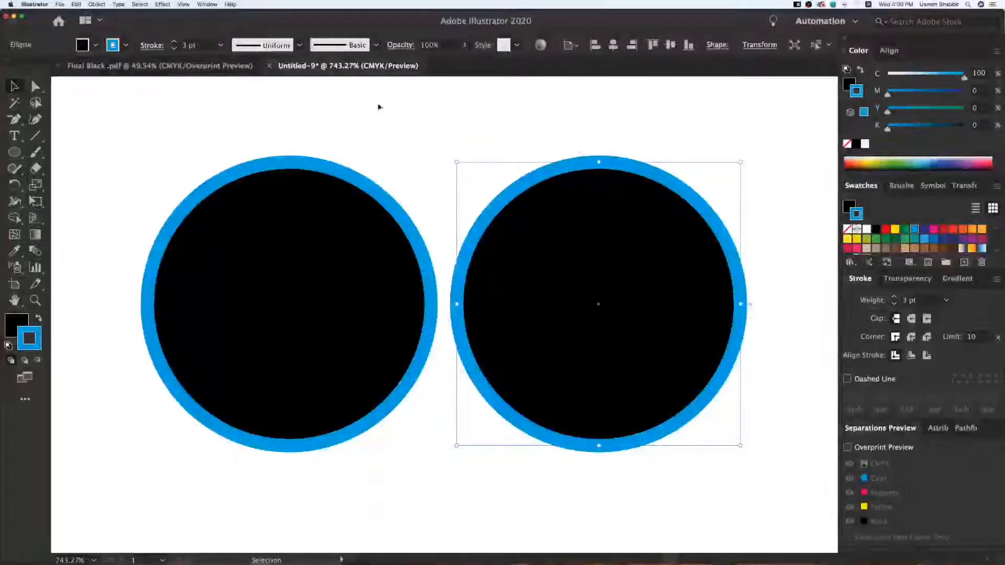
{"action": "left_click", "coordinate": [95, 4]}
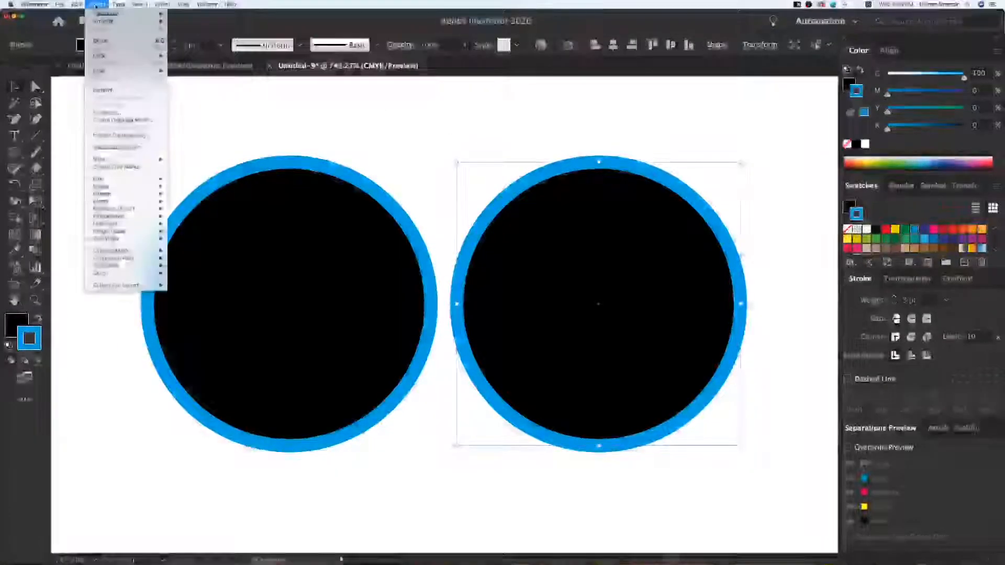
{"action": "left_click", "coordinate": [136, 92]}
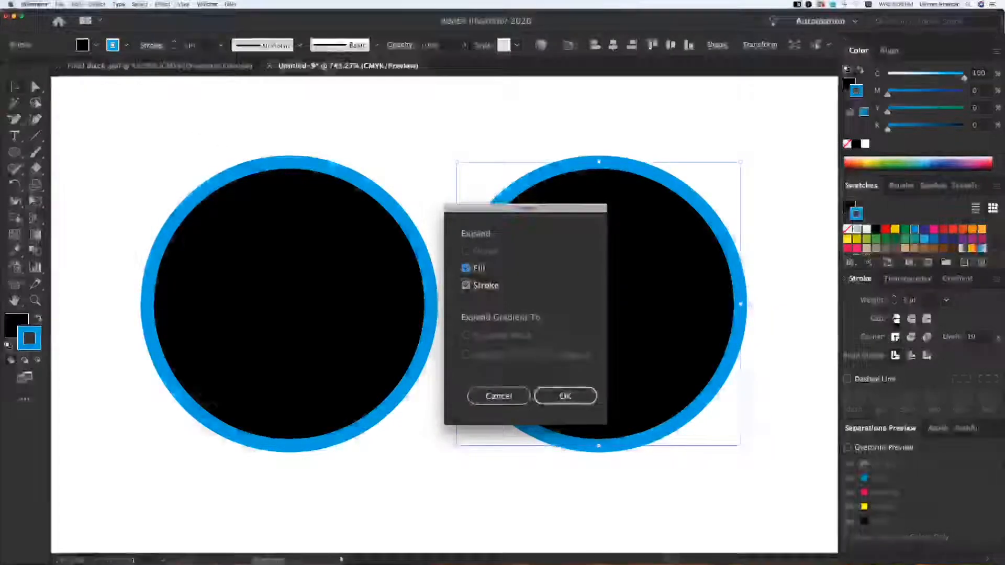
{"action": "left_click", "coordinate": [555, 395]}
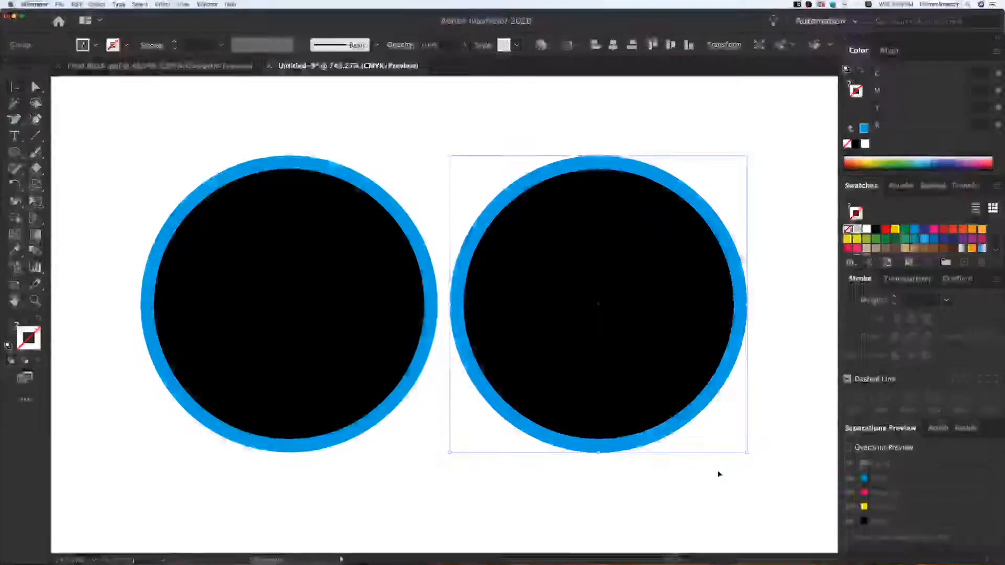
{"action": "left_click", "coordinate": [717, 470]}
Compare the paths of the stroked circle and the expanded circle in Outline view, and return to Preview.
{"action": "left_click_drag", "start_coordinate": [687, 424], "coordinate": [651, 419]}
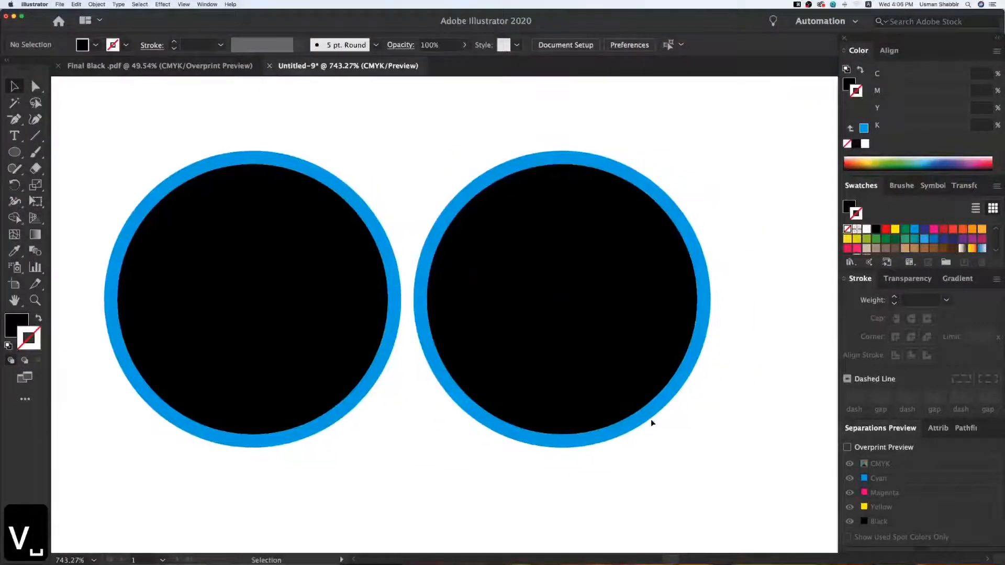
{"action": "key", "text": "super+y"}
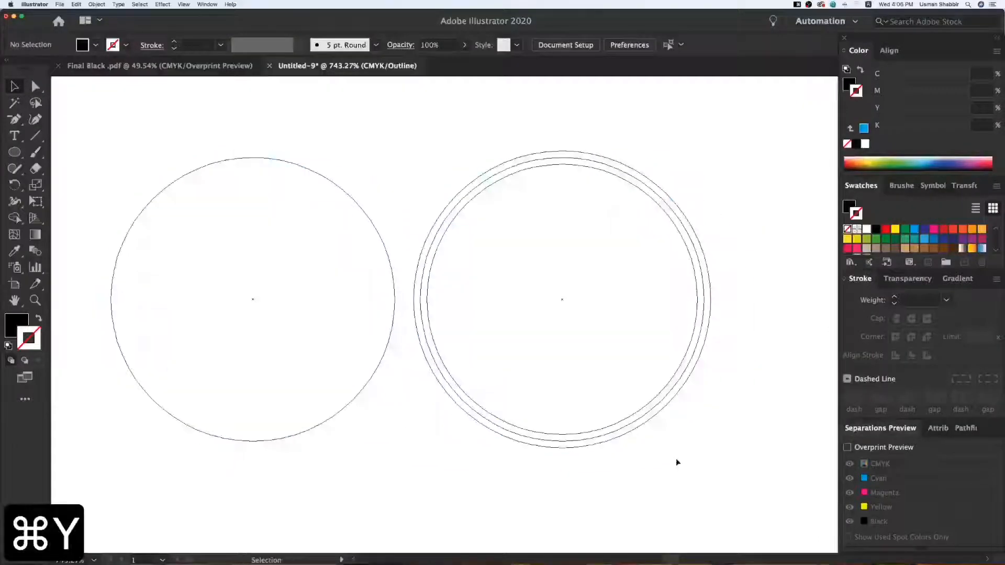
{"action": "key", "text": "v"}
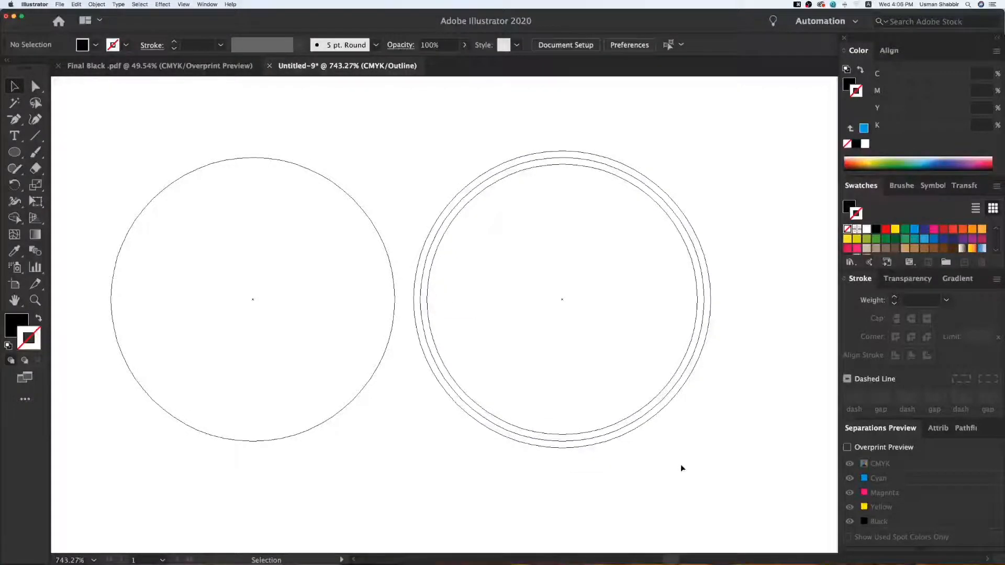
{"action": "key", "text": "super+y"}
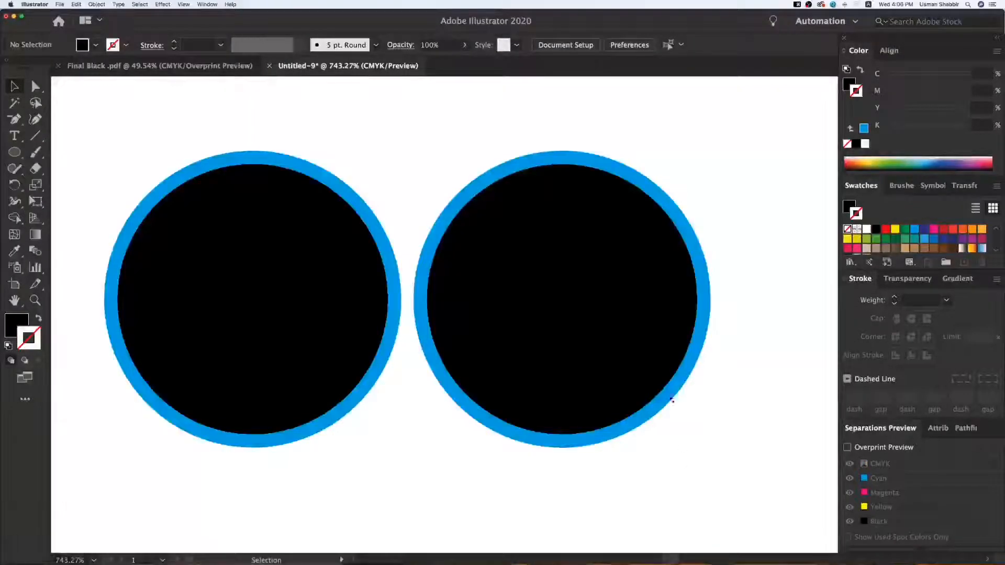
Ungroup the expanded circle on the right so its blue ring and black fill can be selected separately.
{"action": "left_click", "coordinate": [657, 360]}
{"action": "right_click", "coordinate": [672, 353]}
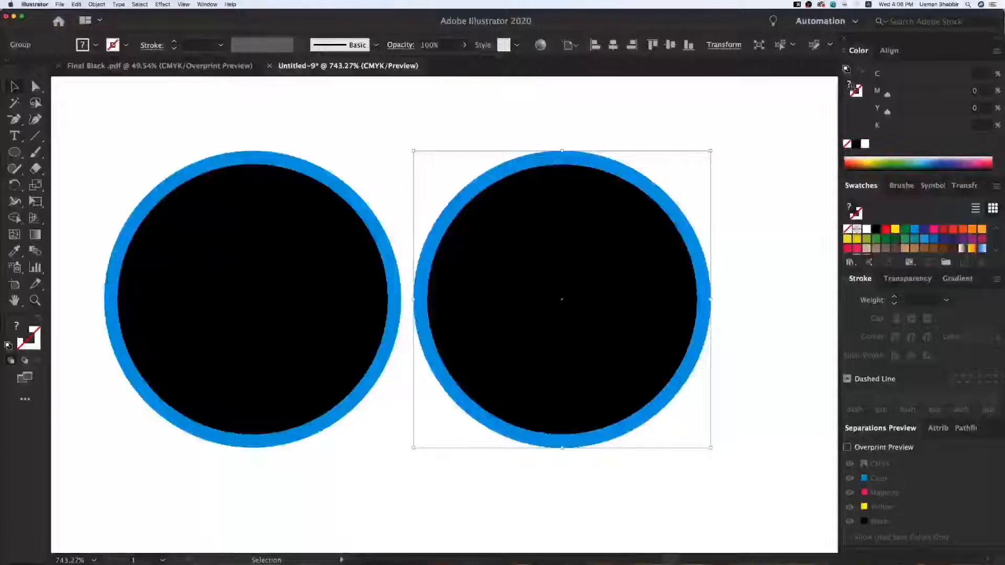
{"action": "right_click", "coordinate": [714, 276]}
{"action": "left_click", "coordinate": [716, 348]}
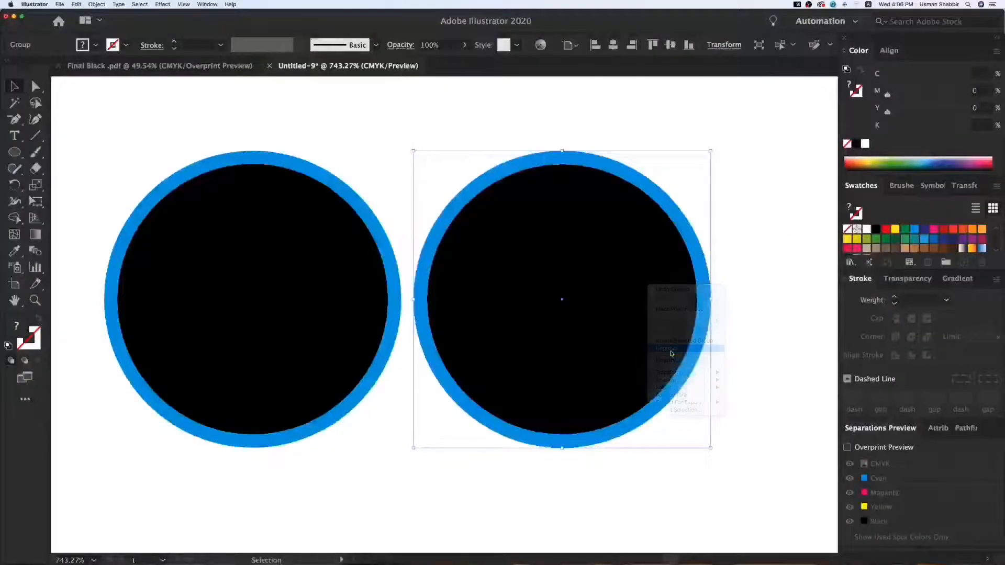
{"action": "left_click", "coordinate": [715, 346]}
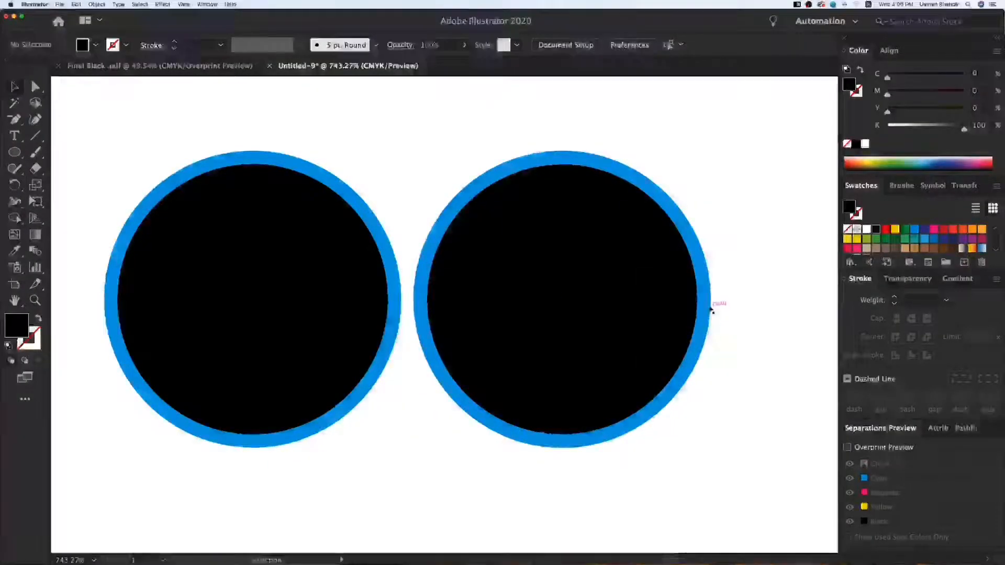
Move the blue ring and the black circle apart one at a time, undoing each move.
{"action": "left_click_drag", "start_coordinate": [709, 305], "coordinate": [740, 326]}
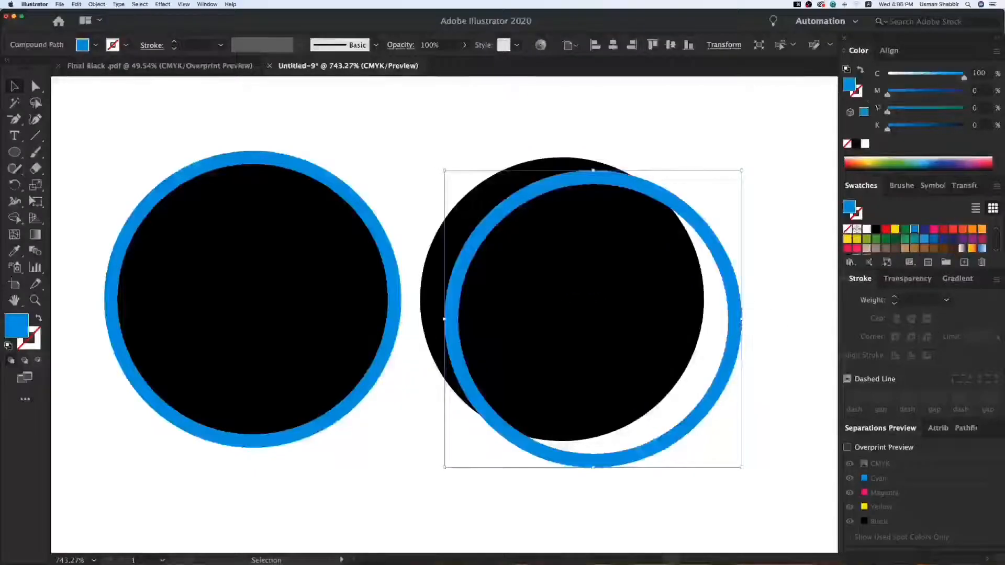
{"action": "key", "text": "super+z"}
{"action": "left_click", "coordinate": [765, 195]}
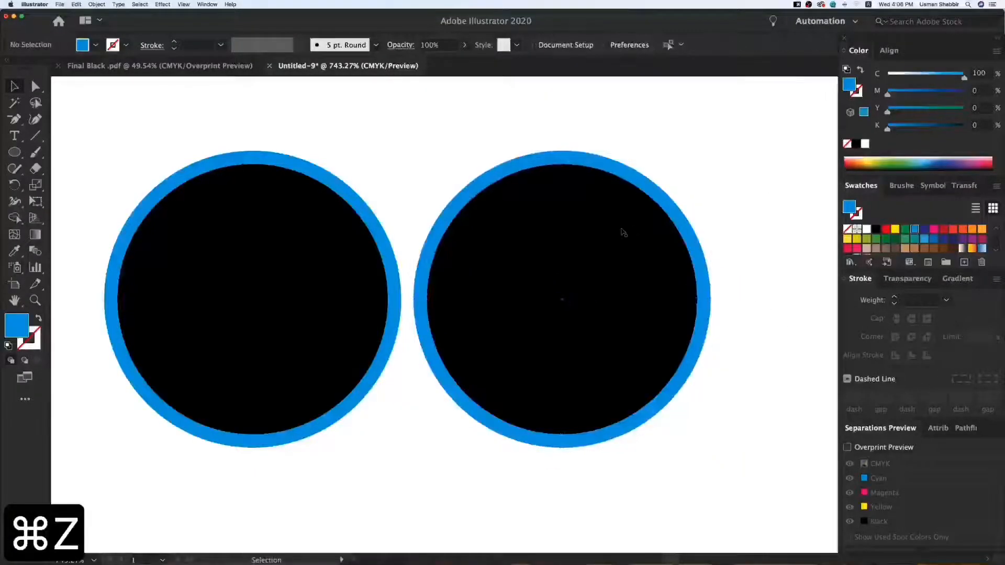
{"action": "left_click", "coordinate": [625, 231]}
{"action": "left_click_drag", "start_coordinate": [639, 243], "coordinate": [586, 256]}
{"action": "key", "text": "super+z"}
{"action": "left_click", "coordinate": [727, 202]}
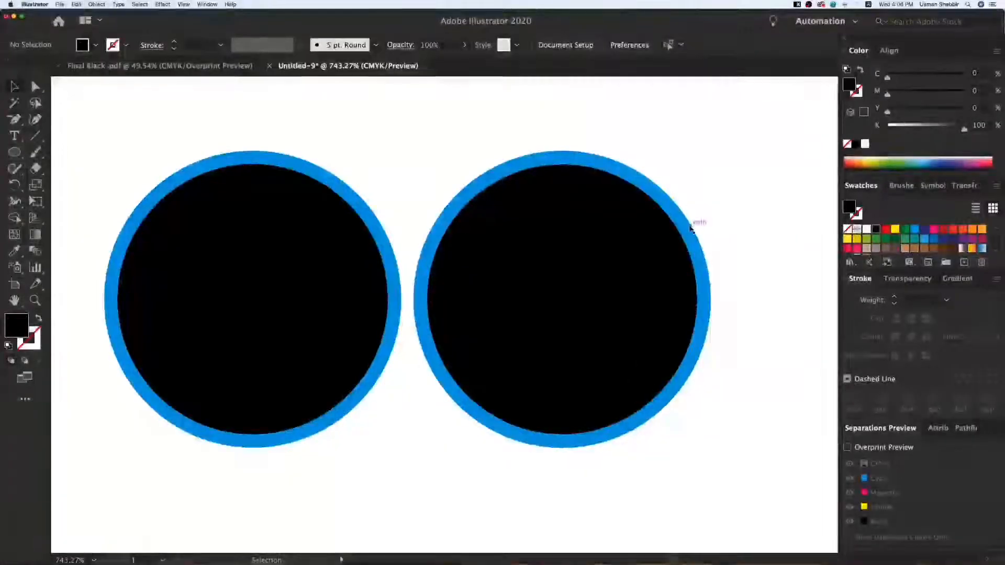
Inspect the upper-right edge of the expanded circle up close, where the blue ring overlaps the black circle.
{"action": "key", "text": "z"}
{"action": "key", "text": "z"}
{"action": "left_click_drag", "start_coordinate": [652, 204], "coordinate": [663, 266]}
{"action": "key", "text": "v"}
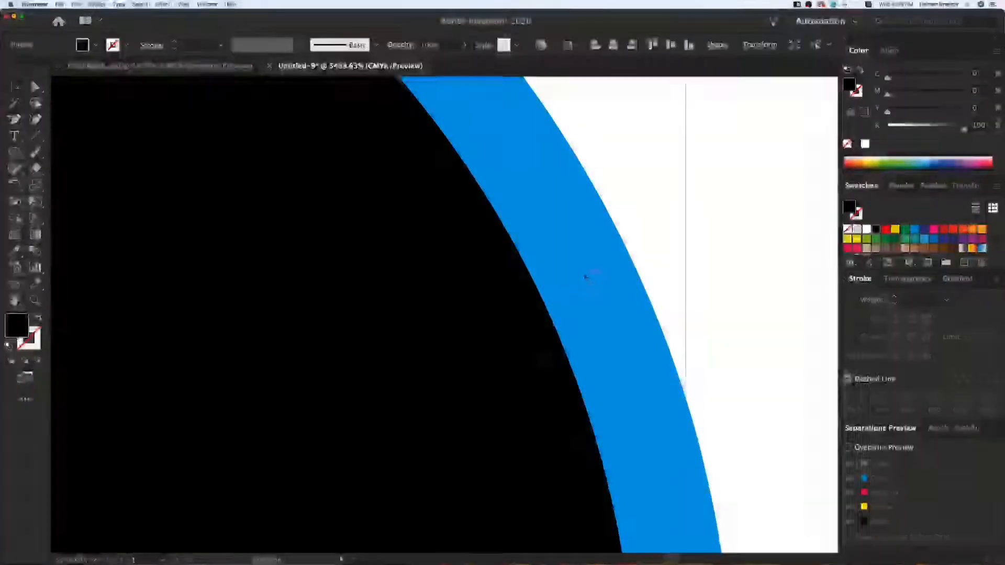
{"action": "key", "text": "super+minus"}
{"action": "key", "text": "super+minus"}
{"action": "key", "text": "super+minus"}
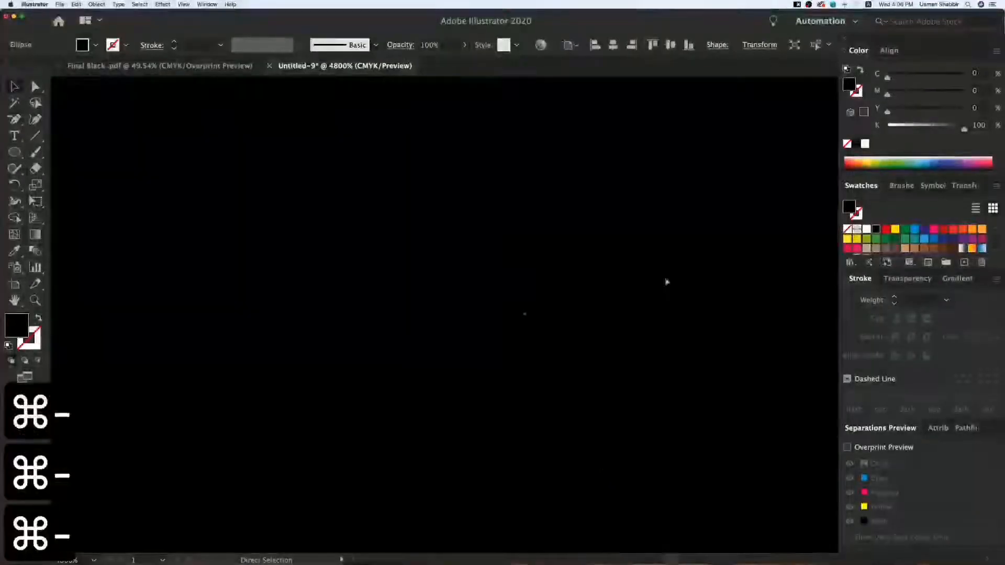
{"action": "key", "text": "super+minus"}
{"action": "key", "text": "v"}
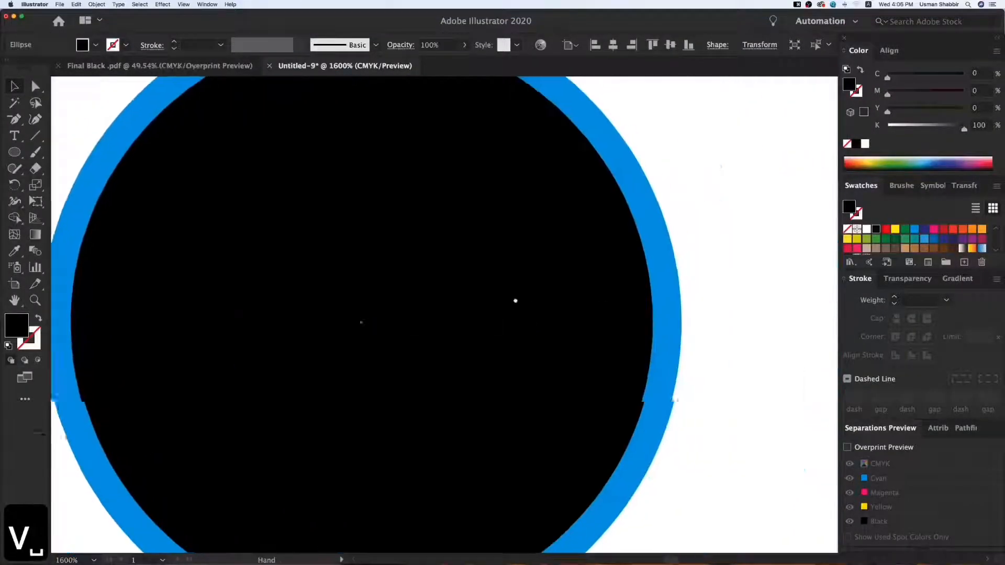
{"action": "left_click", "coordinate": [742, 303]}
{"action": "key", "text": "super+minus"}
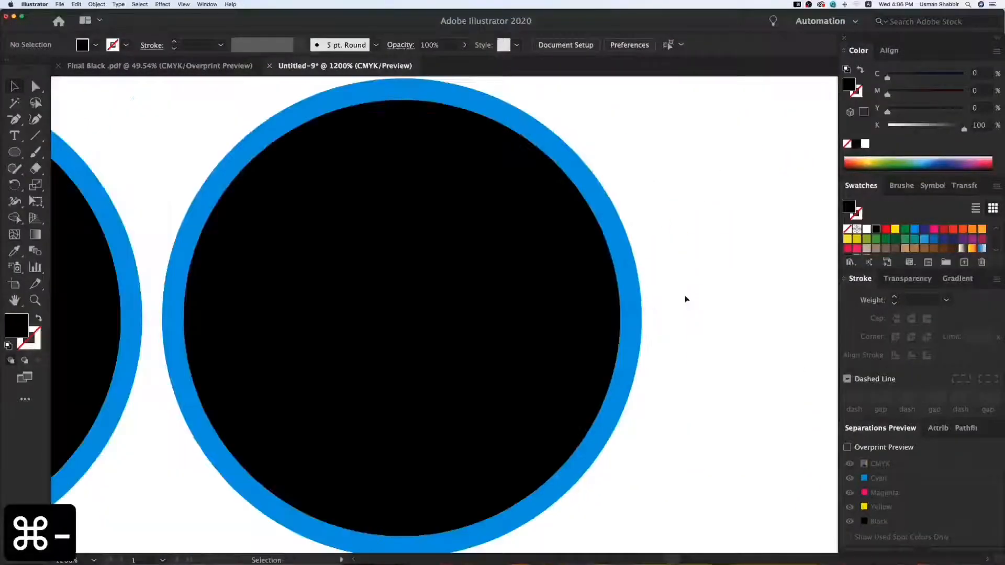
Hide the right circle's blue ring to examine the black circle beneath it, and show the ring again.
{"action": "left_click", "coordinate": [630, 286]}
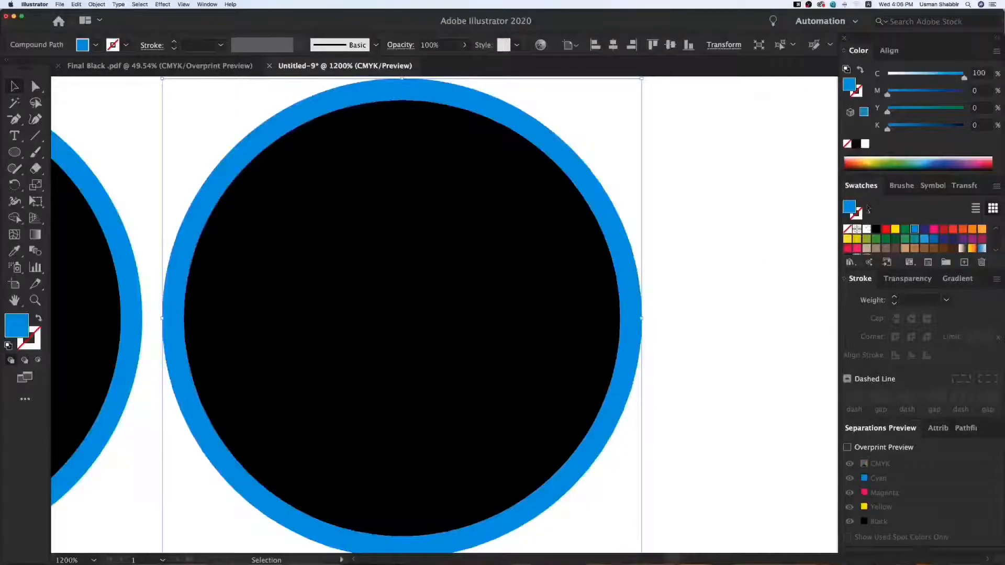
{"action": "key", "text": "super+3"}
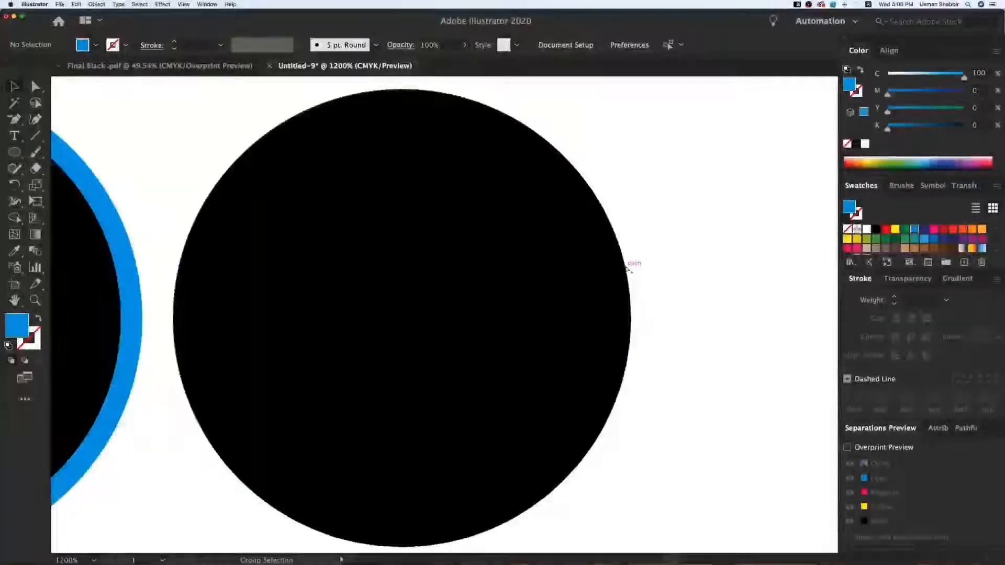
{"action": "key", "text": "alt+super+3"}
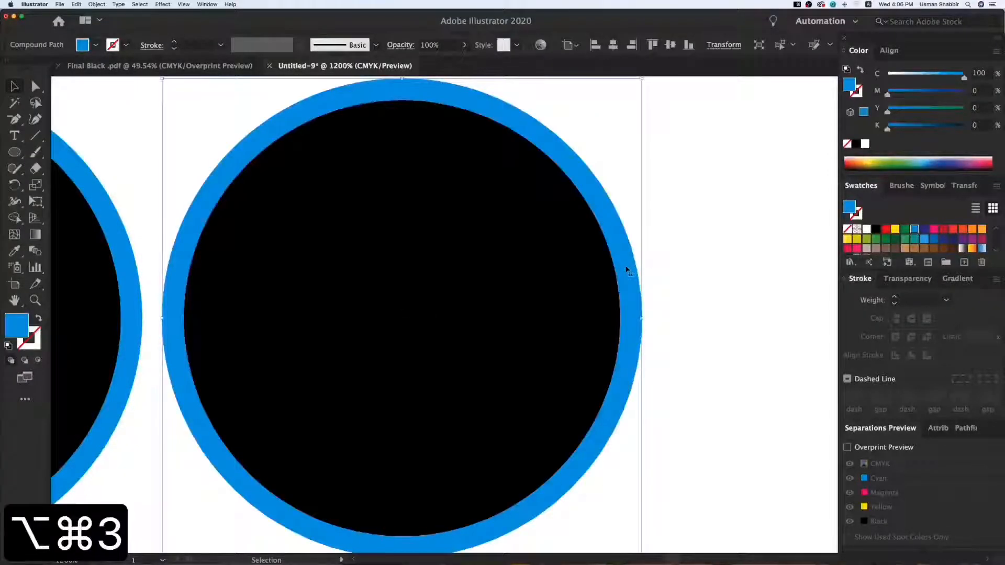
{"action": "left_click", "coordinate": [701, 302]}
Examine the stroked circle and the expanded circle side by side at 600% zoom.
{"action": "key", "text": "super+minus"}
{"action": "key", "text": "super+minus"}
{"action": "key", "text": "v"}
{"action": "key", "text": "space"}
{"action": "left_click_drag", "start_coordinate": [532, 256], "coordinate": [603, 236]}
{"action": "key", "text": "v"}
{"action": "key", "text": "v"}
{"action": "key", "text": "v"}
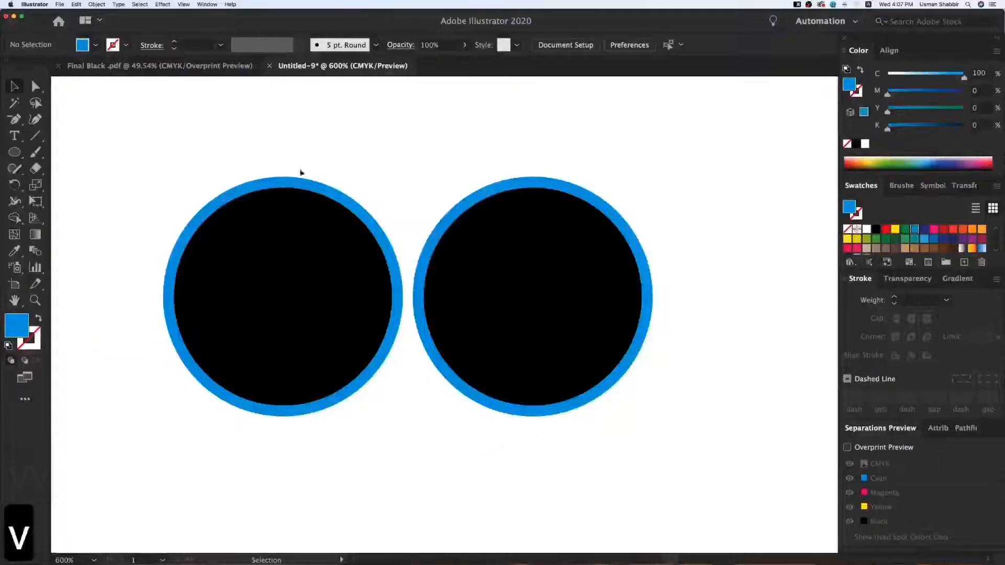
{"action": "key", "text": "space"}
{"action": "left_click_drag", "start_coordinate": [304, 173], "coordinate": [314, 176]}
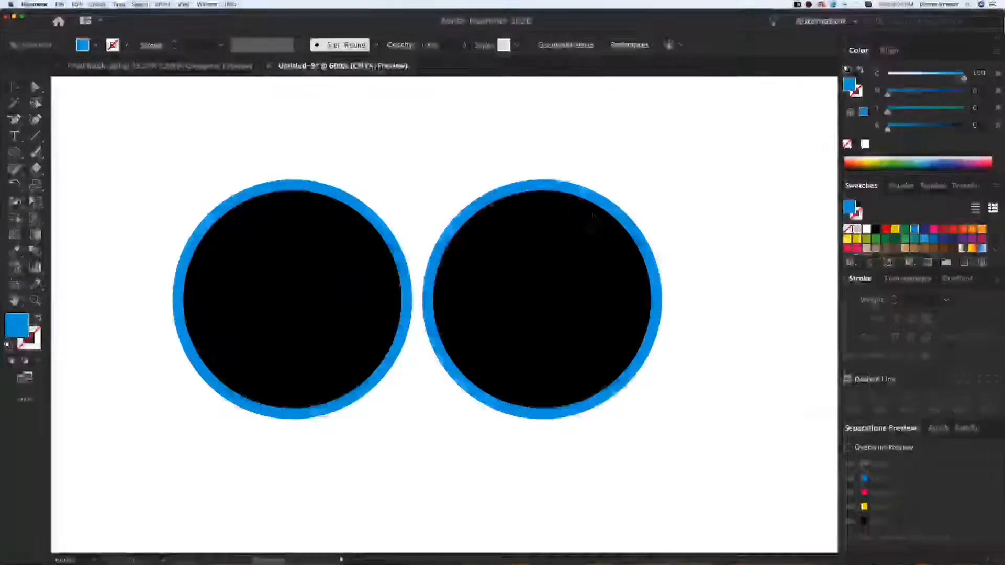
Delete the expanded ring and black circle together, as well as the stroked circle, leaving the artboard empty.
{"action": "left_click_drag", "start_coordinate": [553, 255], "coordinate": [557, 258]}
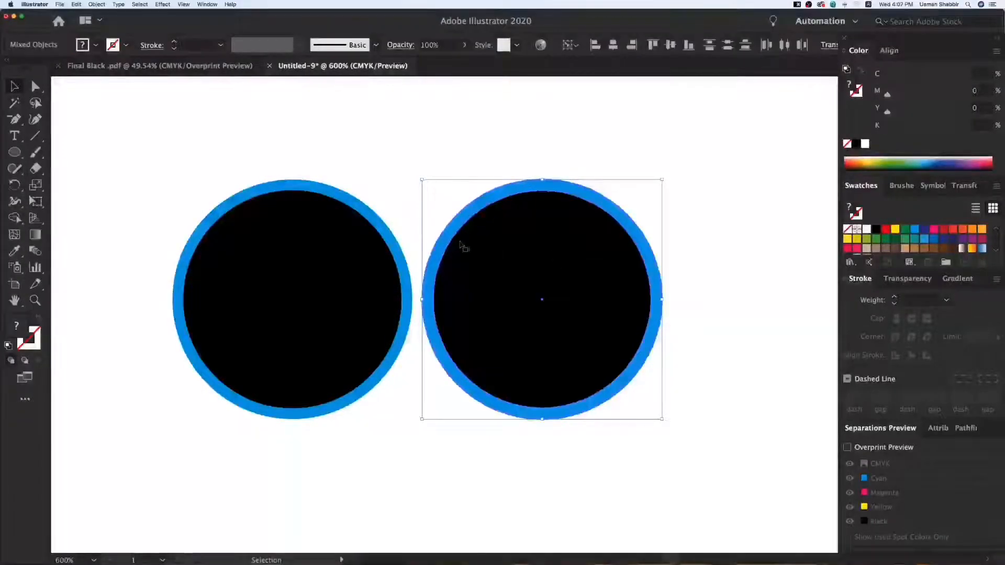
{"action": "key", "text": "Delete"}
{"action": "left_click", "coordinate": [314, 184]}
{"action": "key", "text": "Delete"}
Draw a square in the upper middle of the artboard with the Rectangle tool, using a black fill and 3 pt blue stroke.
{"action": "left_click", "coordinate": [21, 153]}
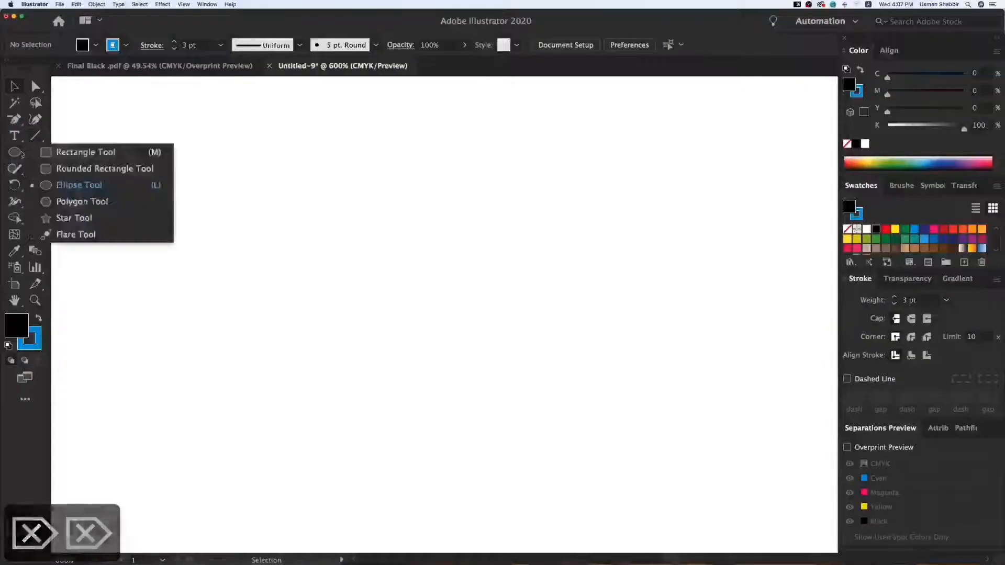
{"action": "left_click", "coordinate": [71, 153]}
{"action": "left_click_drag", "start_coordinate": [257, 201], "coordinate": [401, 345]}
{"action": "key", "text": "v"}
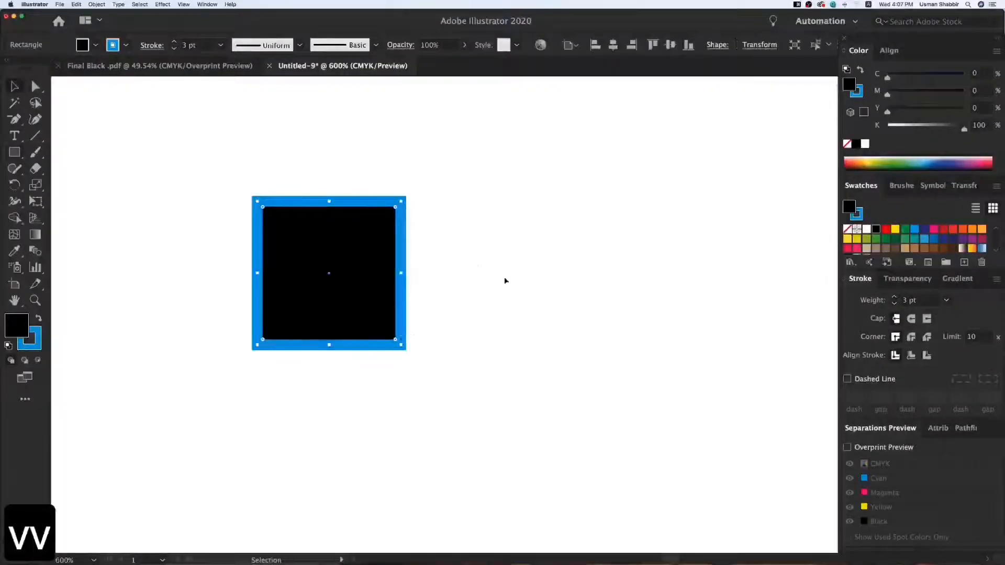